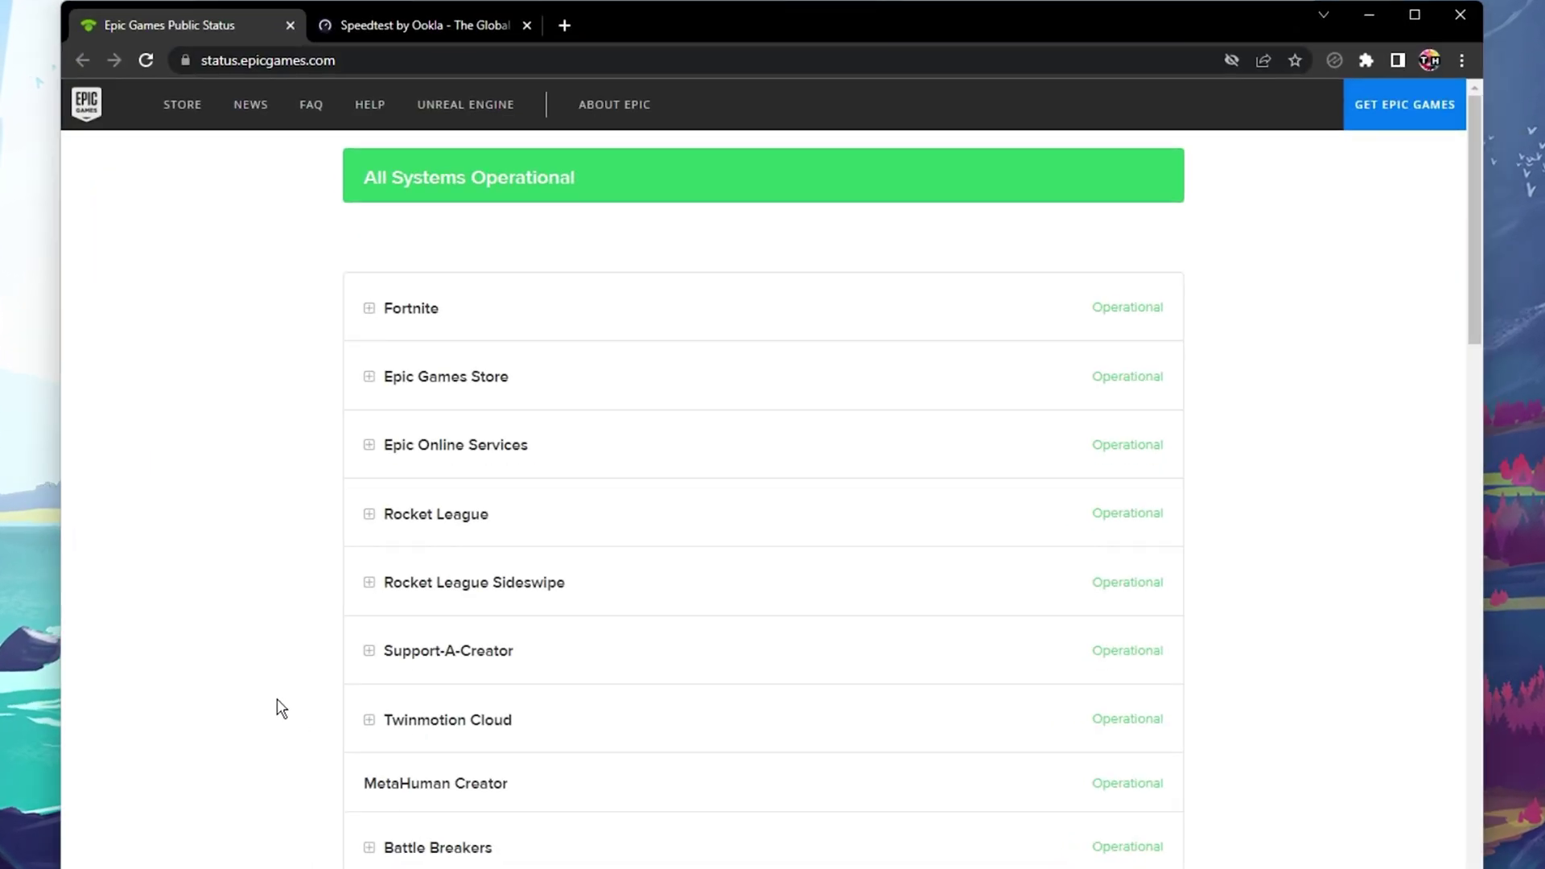
- Expand the Fortnite and Epic Games Store rows to check that each sub-service is operational
left_click(369, 311)
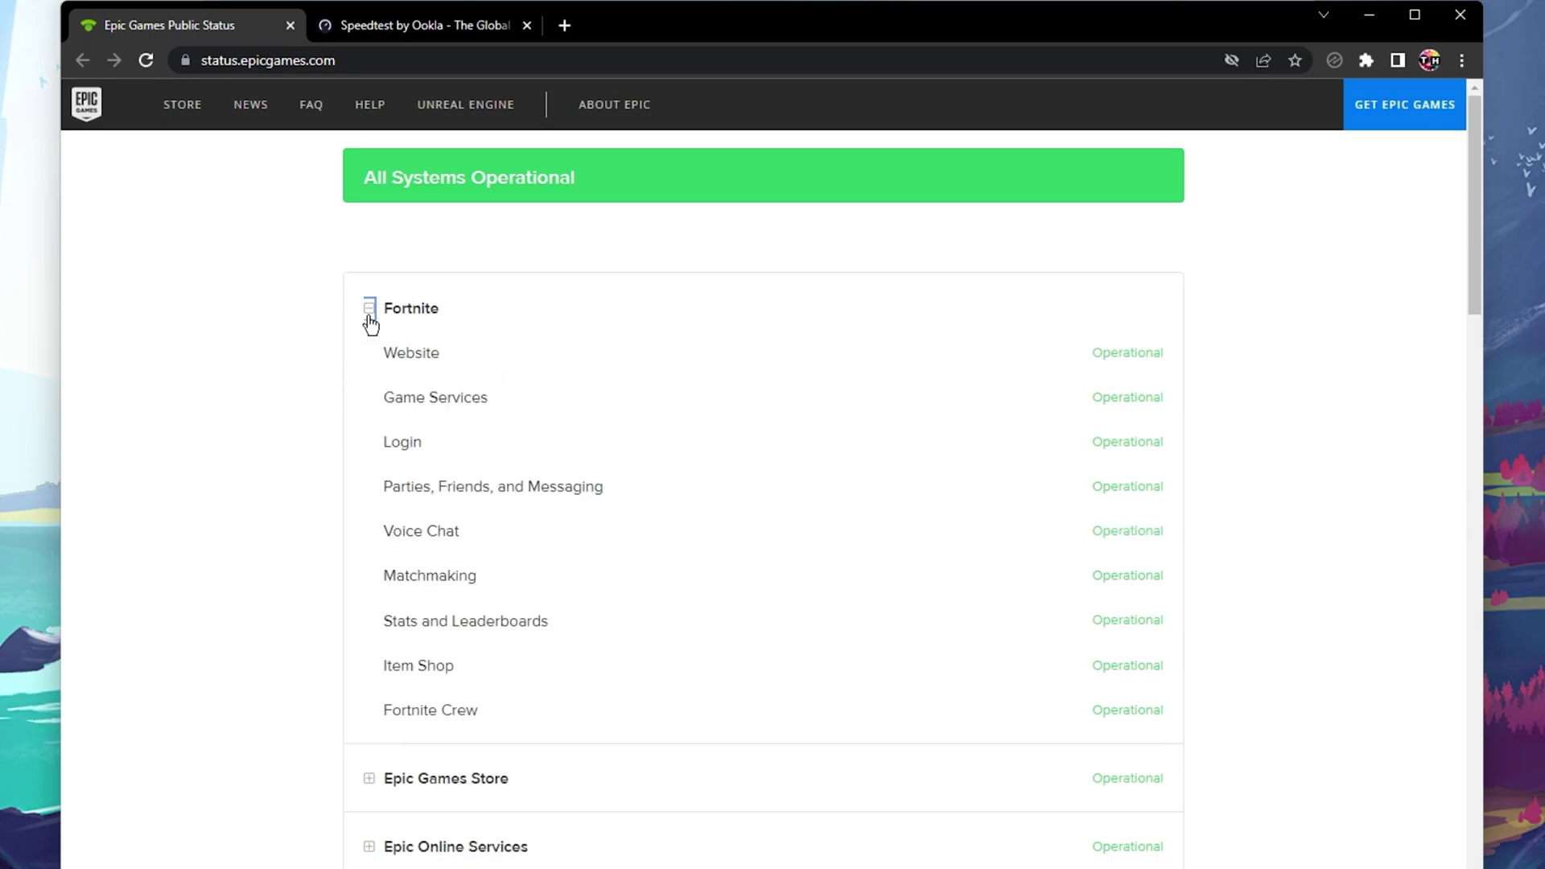
scroll(207, 381, "down", 2)
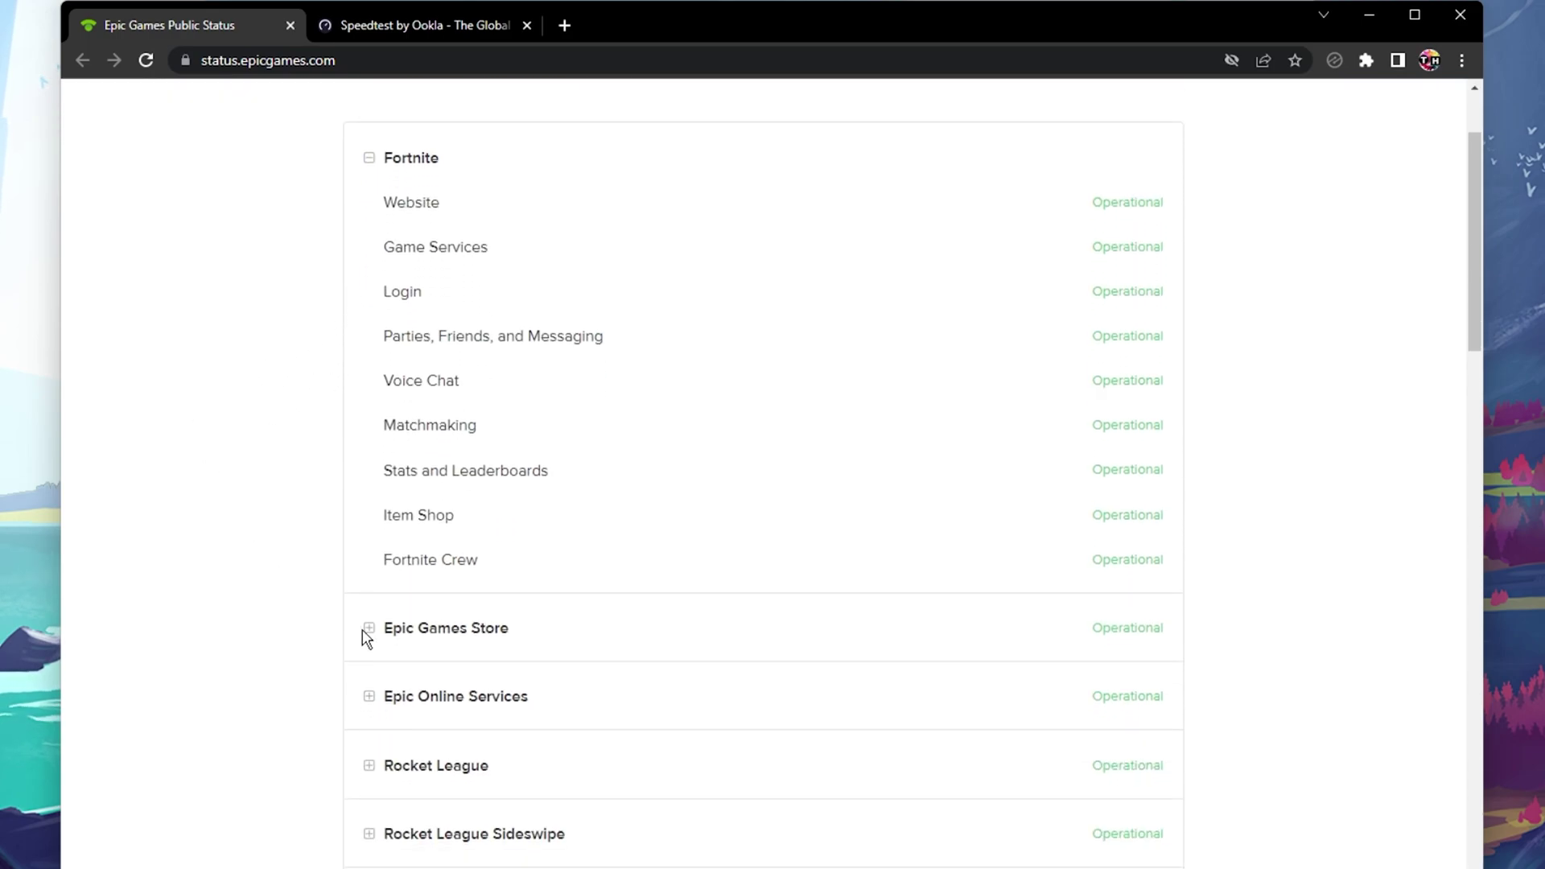
left_click(370, 628)
scroll(232, 499, "up", 2)
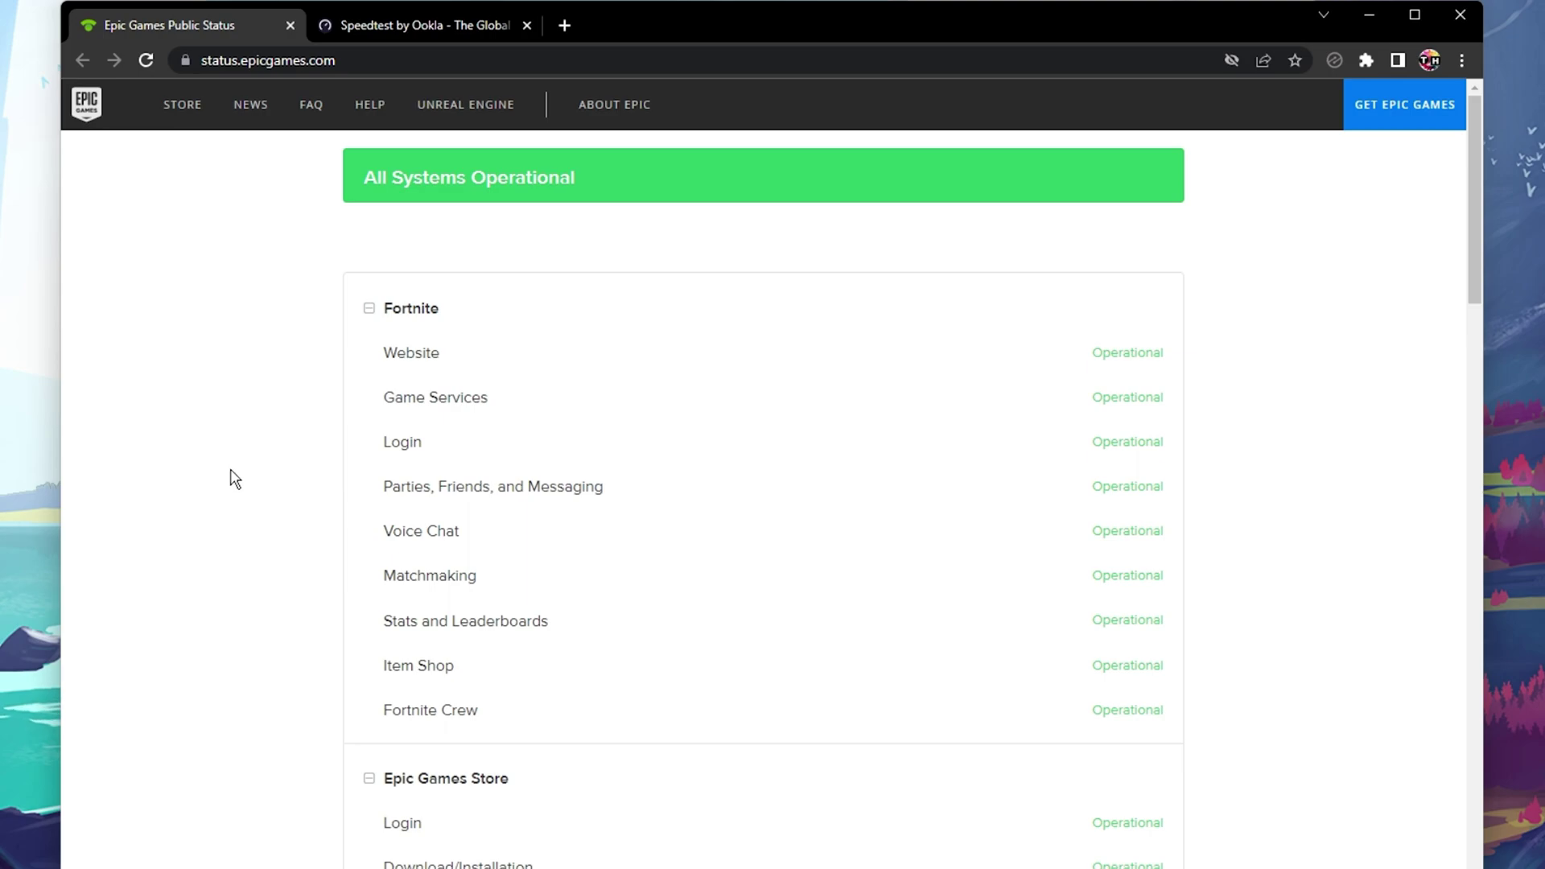
left_click(317, 64)
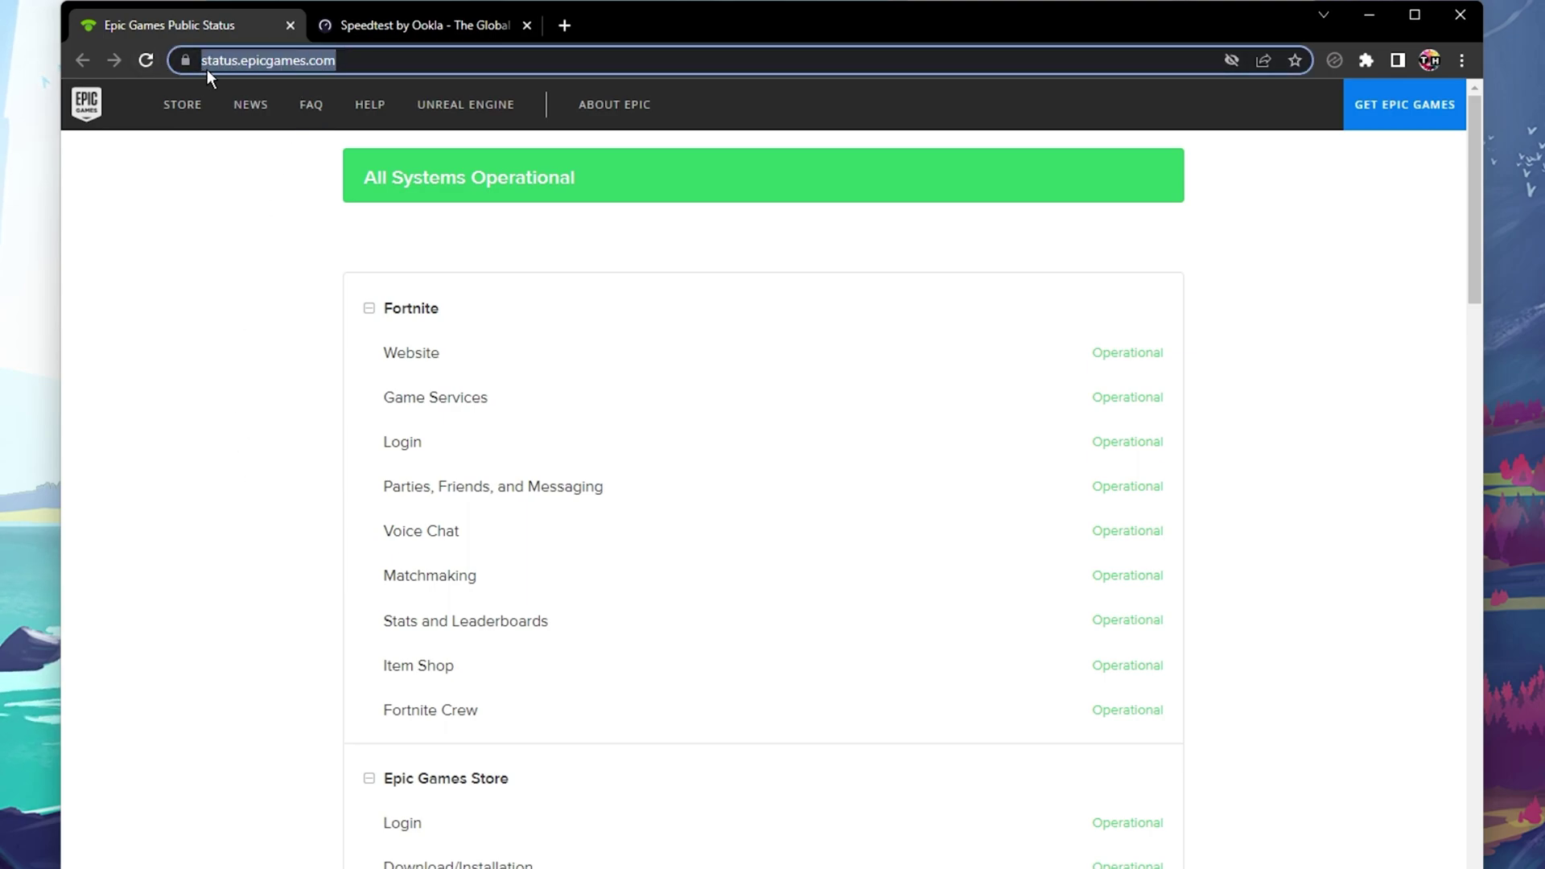
left_click(259, 207)
middle_click(259, 207)
scroll(265, 237, "down", 1)
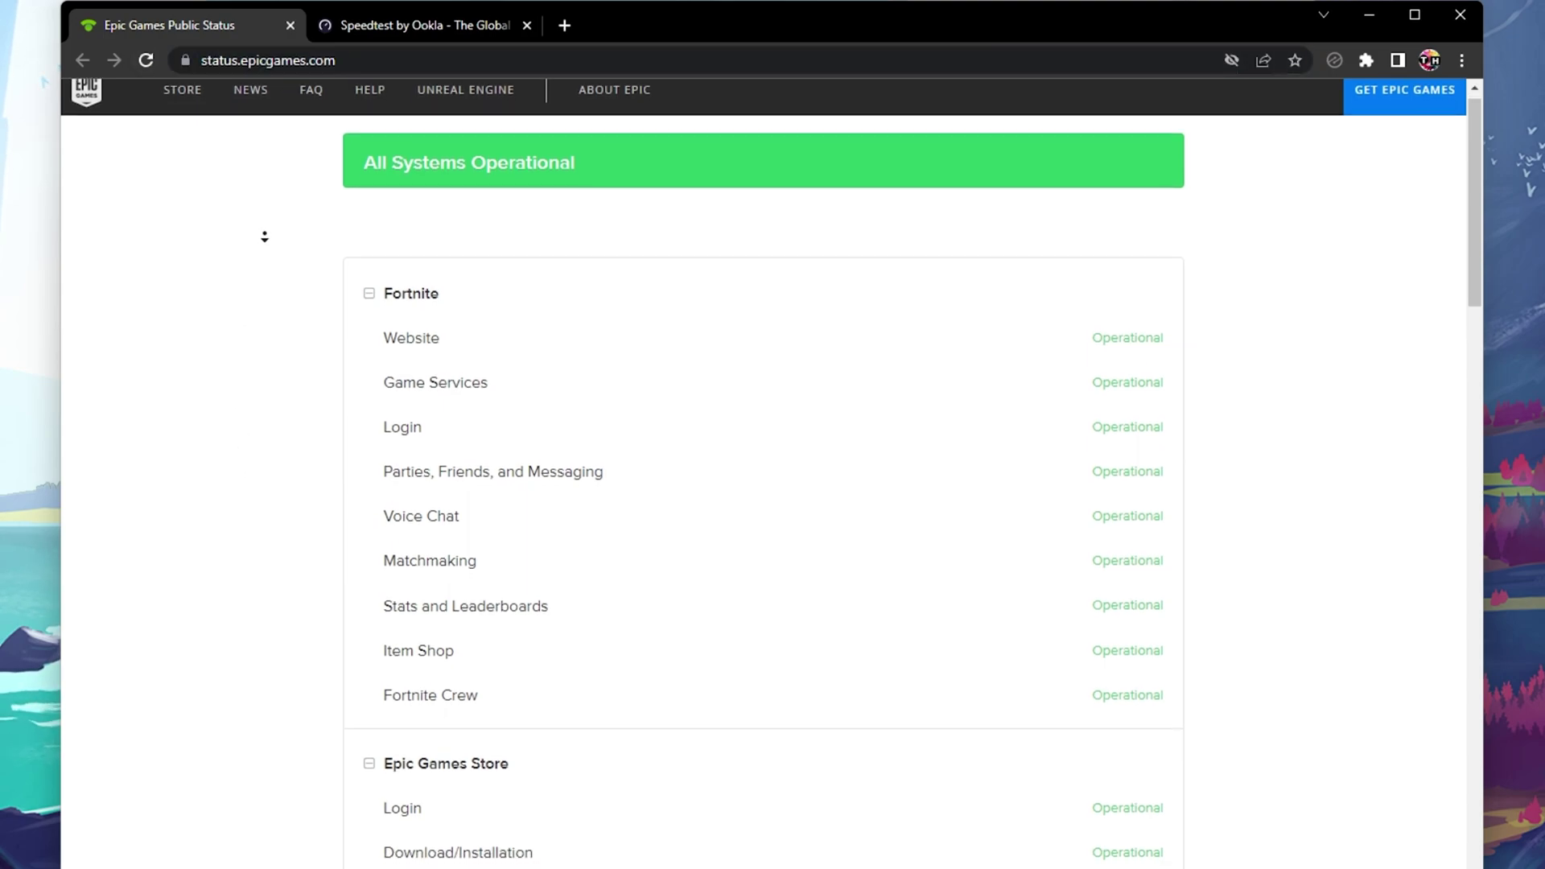
scroll(265, 237, "down", 2)
left_click(269, 243)
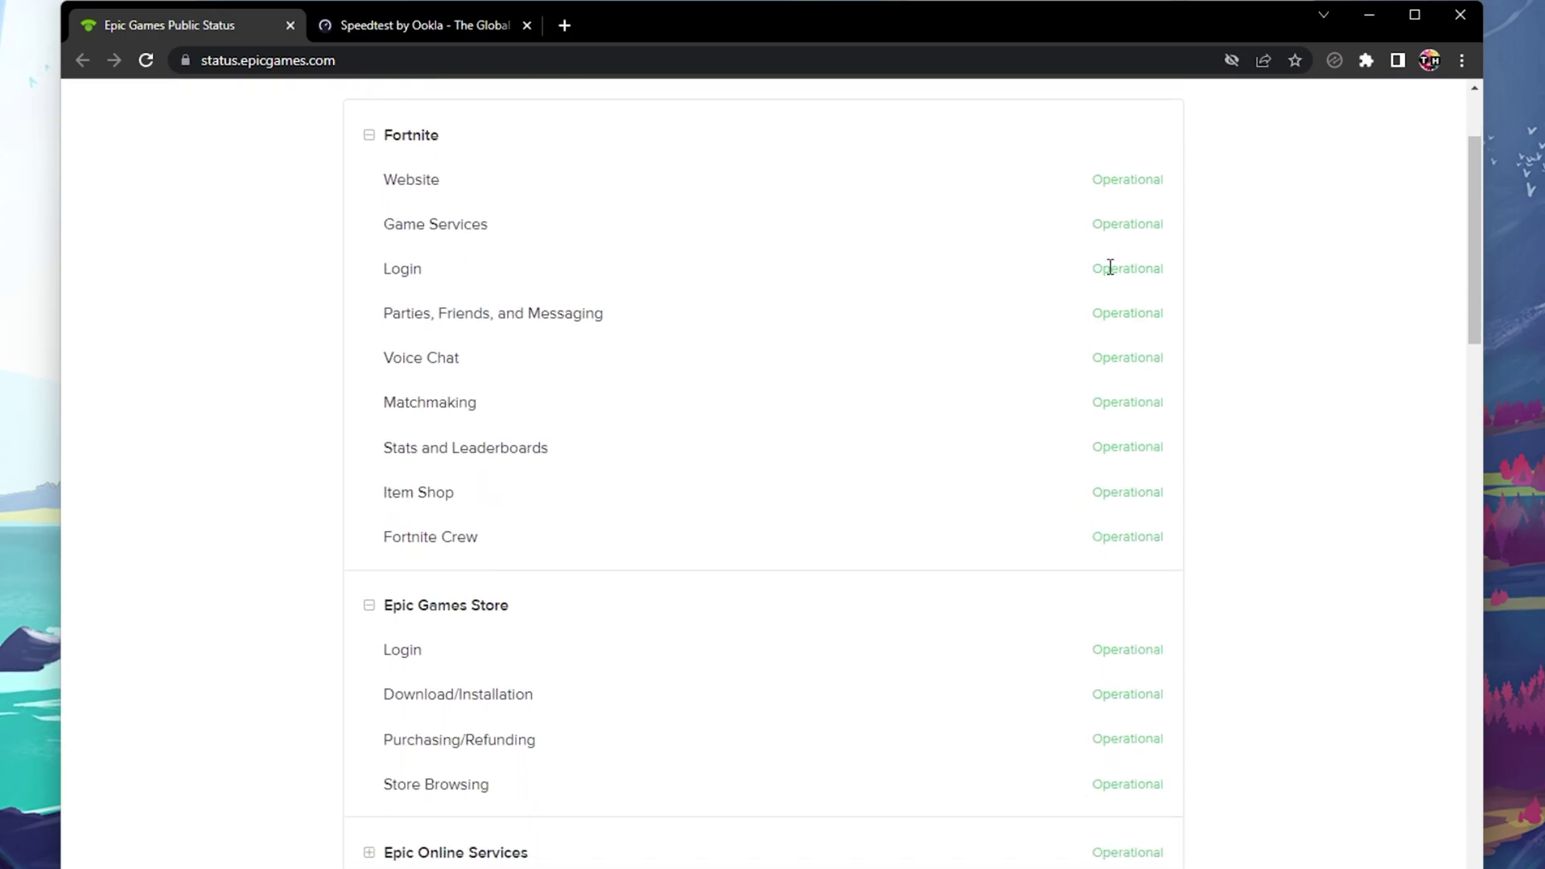
- Confirm Fortnite Login is operational, collapse both service lists, and switch to Speedtest by Ookla
left_click_drag(1096, 271, 1142, 265)
left_click(1191, 275)
scroll(167, 322, "down", 1)
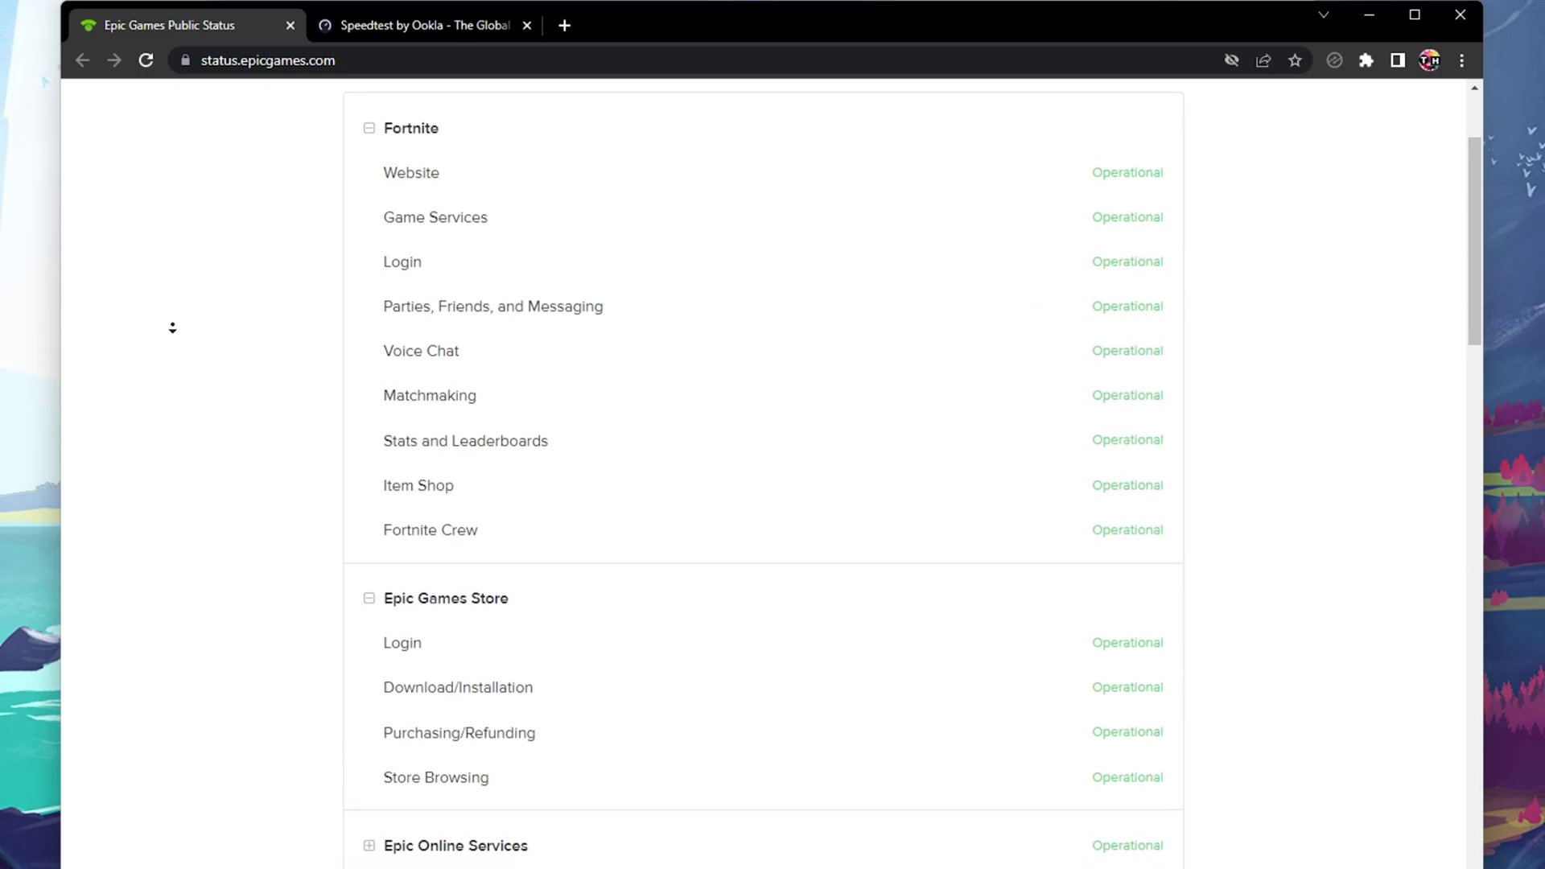
left_click(370, 129)
left_click(368, 196)
scroll(232, 322, "down", 10)
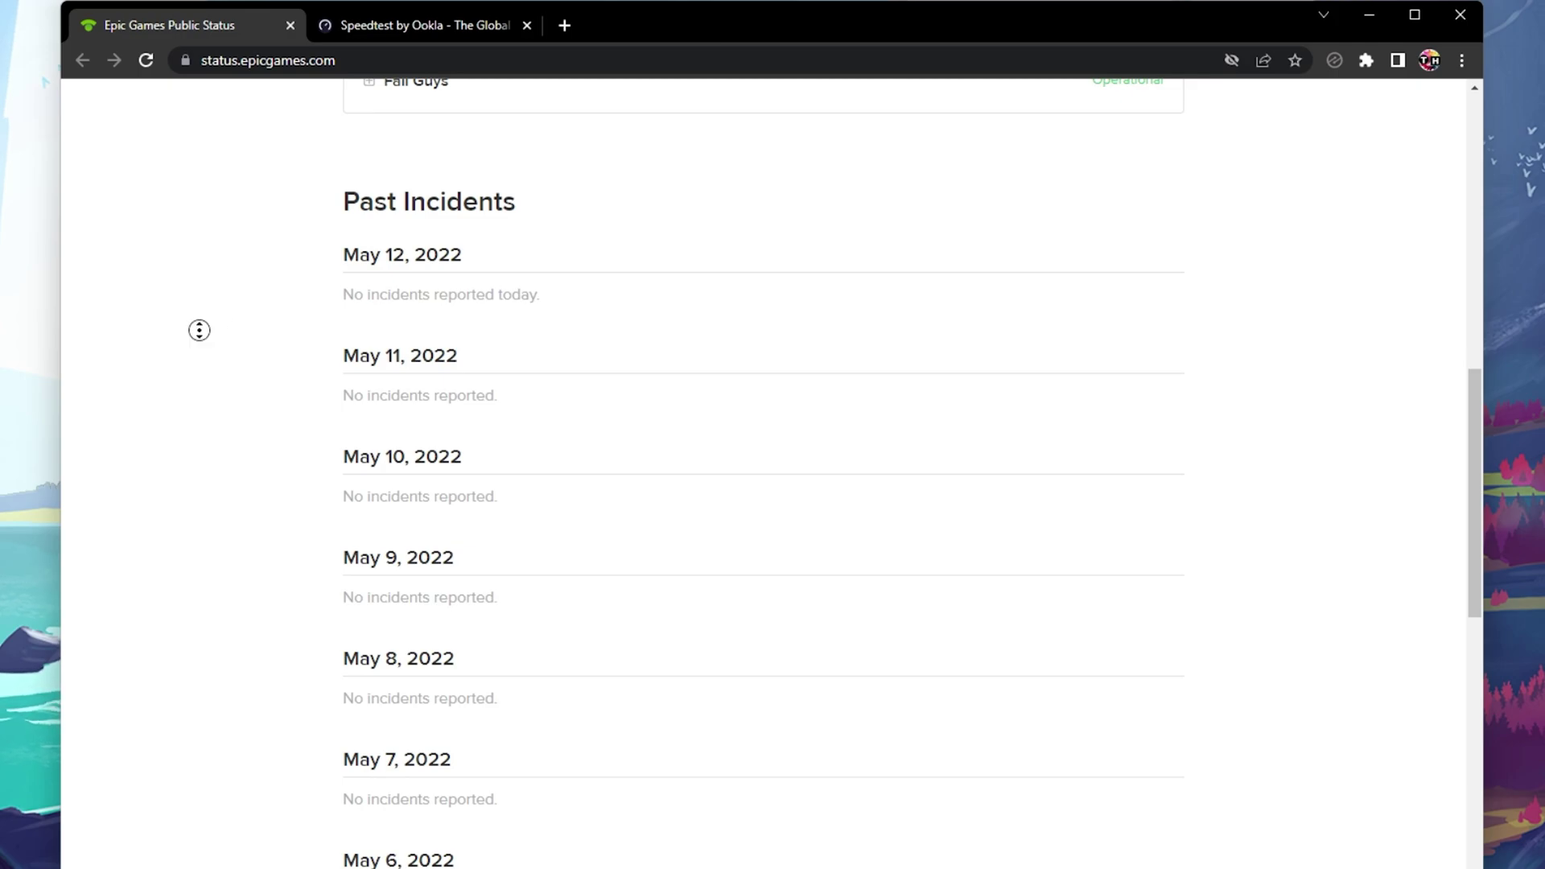
scroll(199, 329, "up", 6)
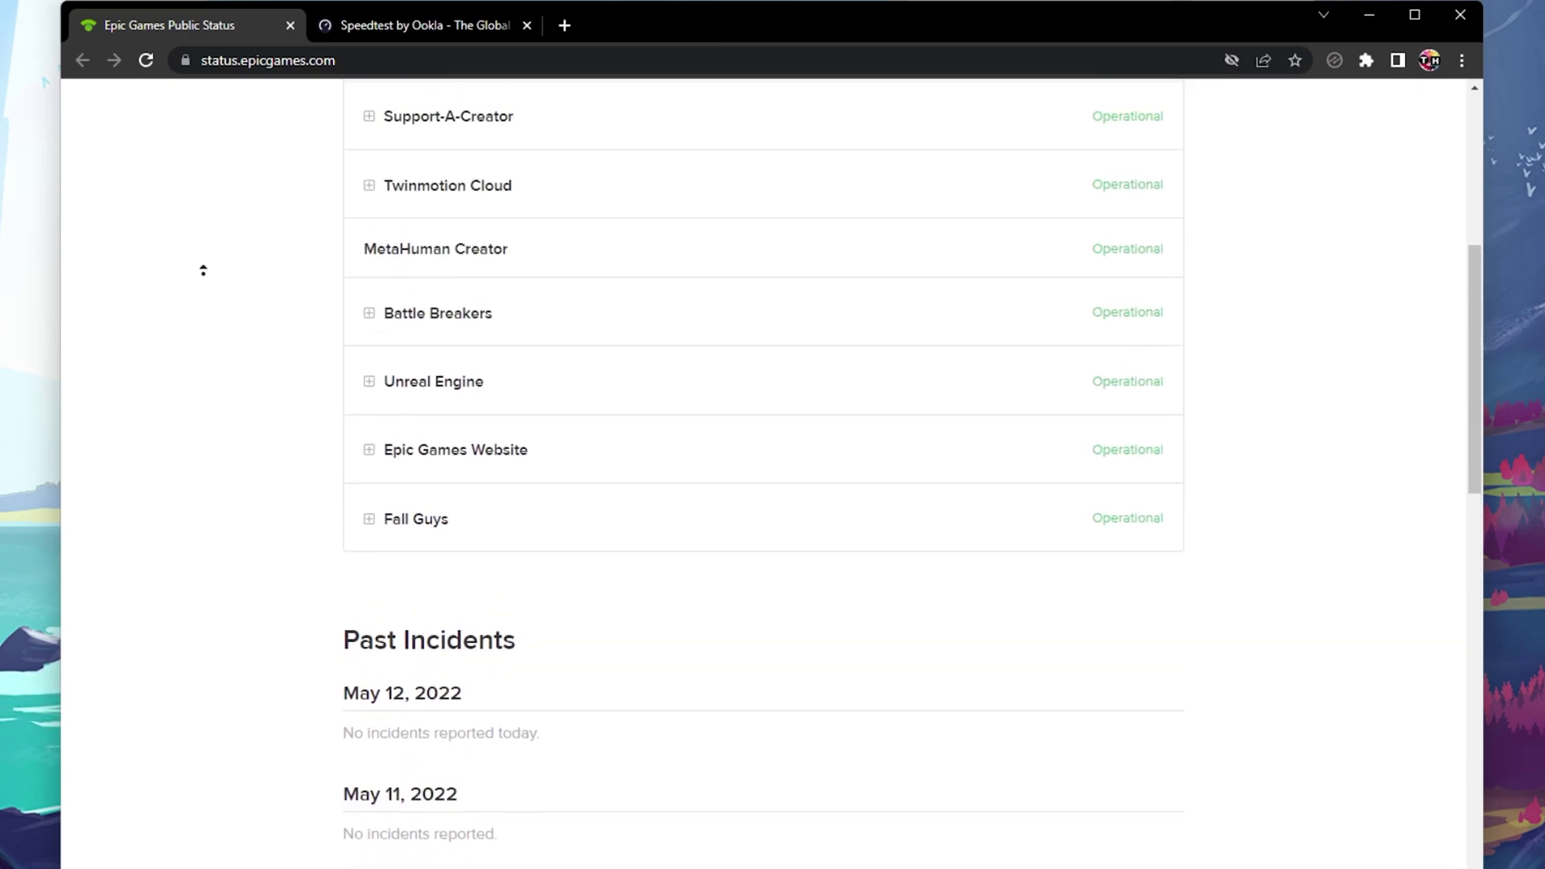
scroll(203, 269, "up", 6)
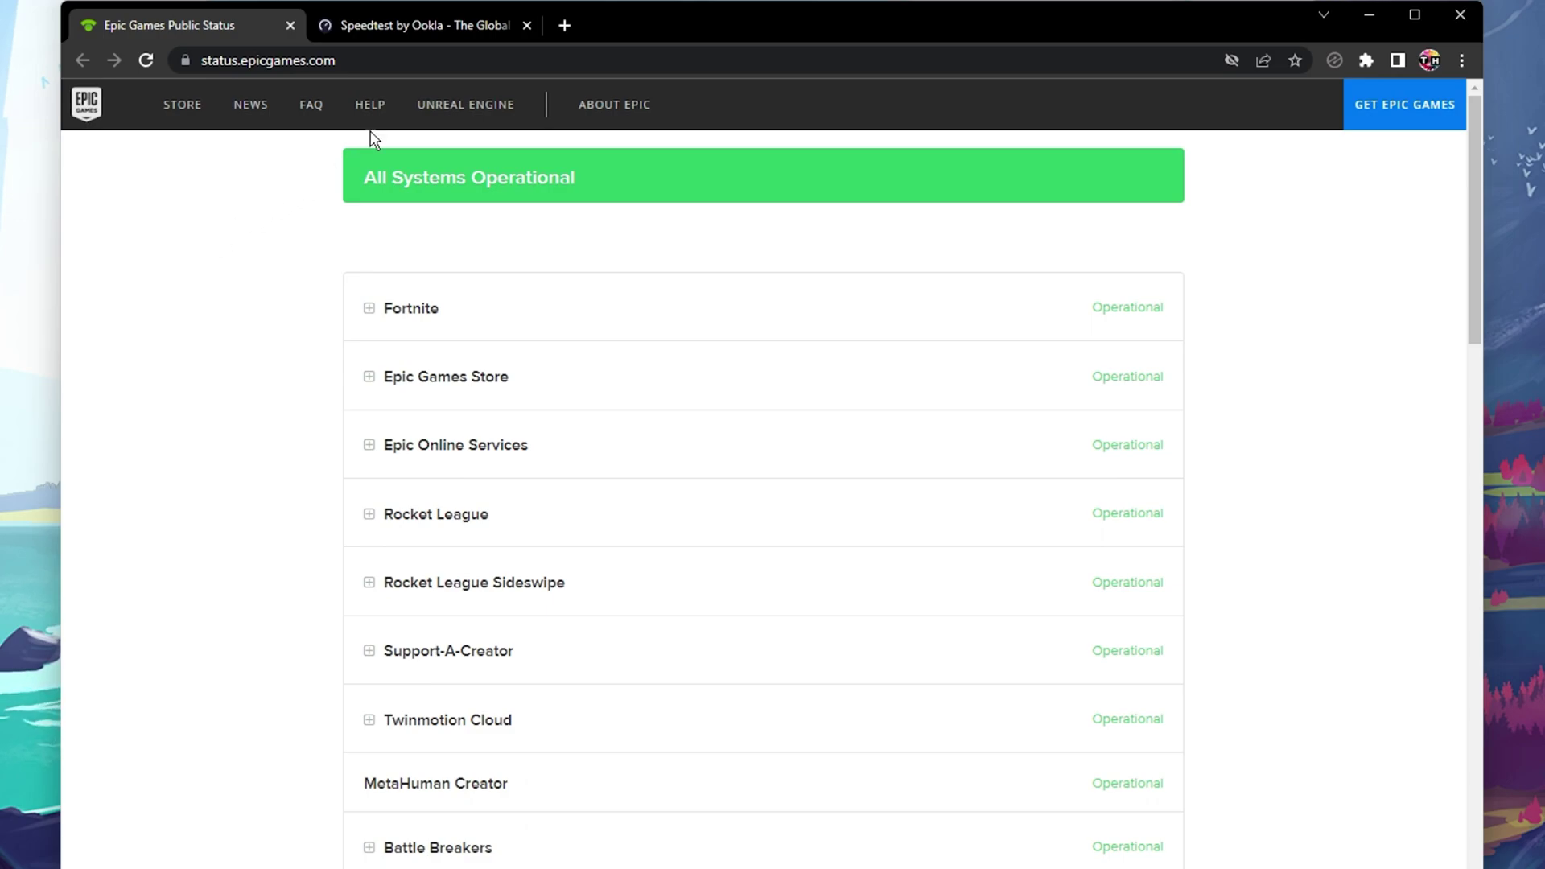
left_click(423, 32)
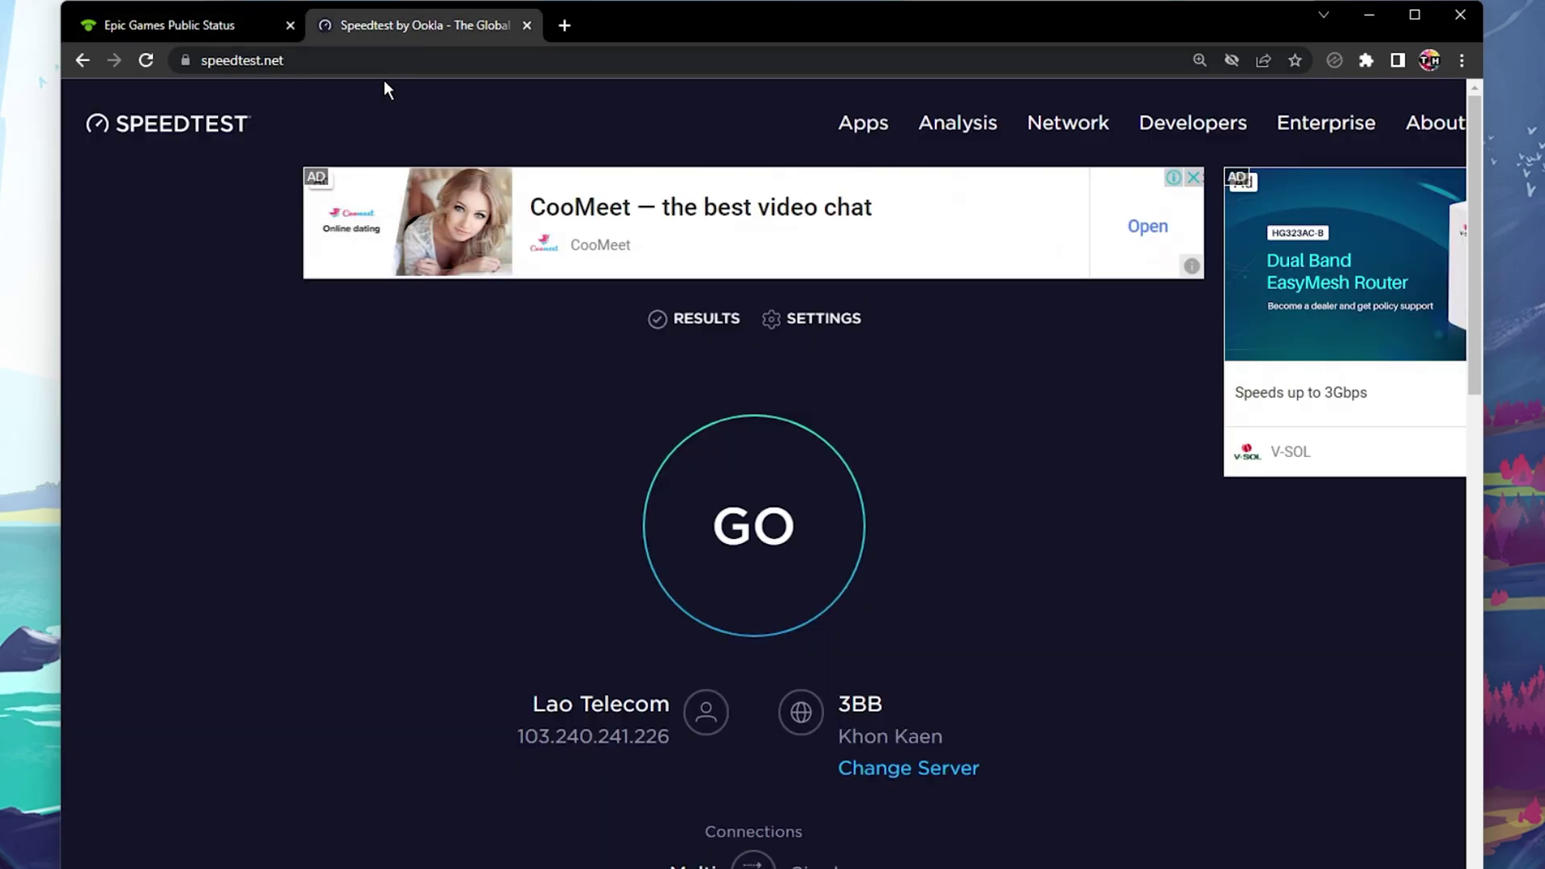
- Run the Speedtest by Ookla test, which measures about 70 ms ping and 6.3 Mbps download
middle_click(313, 395)
scroll(313, 426, "down", 1)
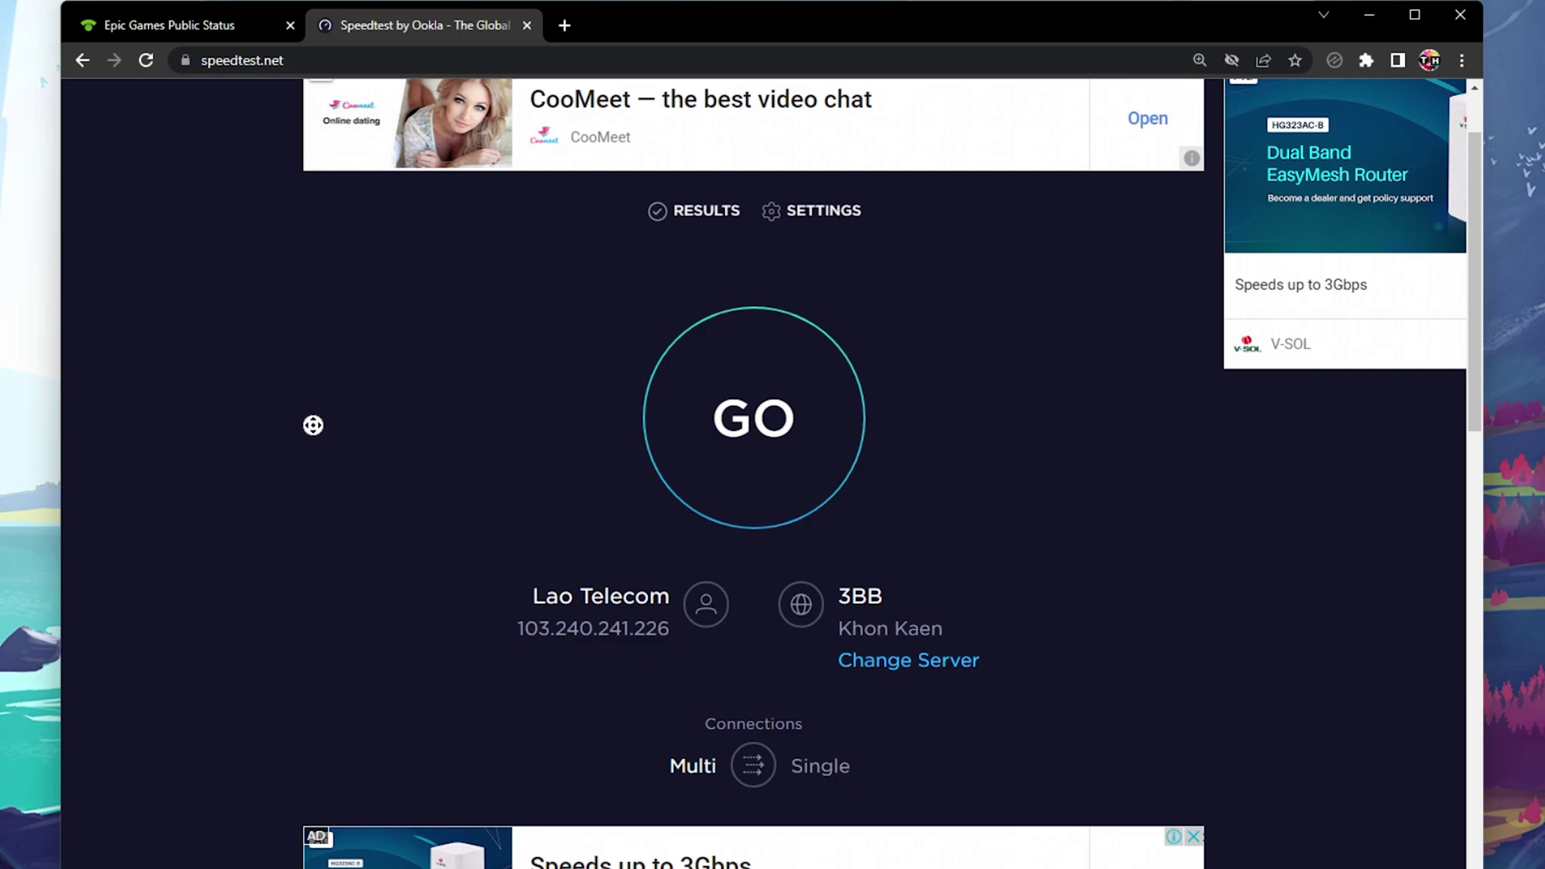
left_click(289, 60)
right_click(235, 230)
left_click(190, 246)
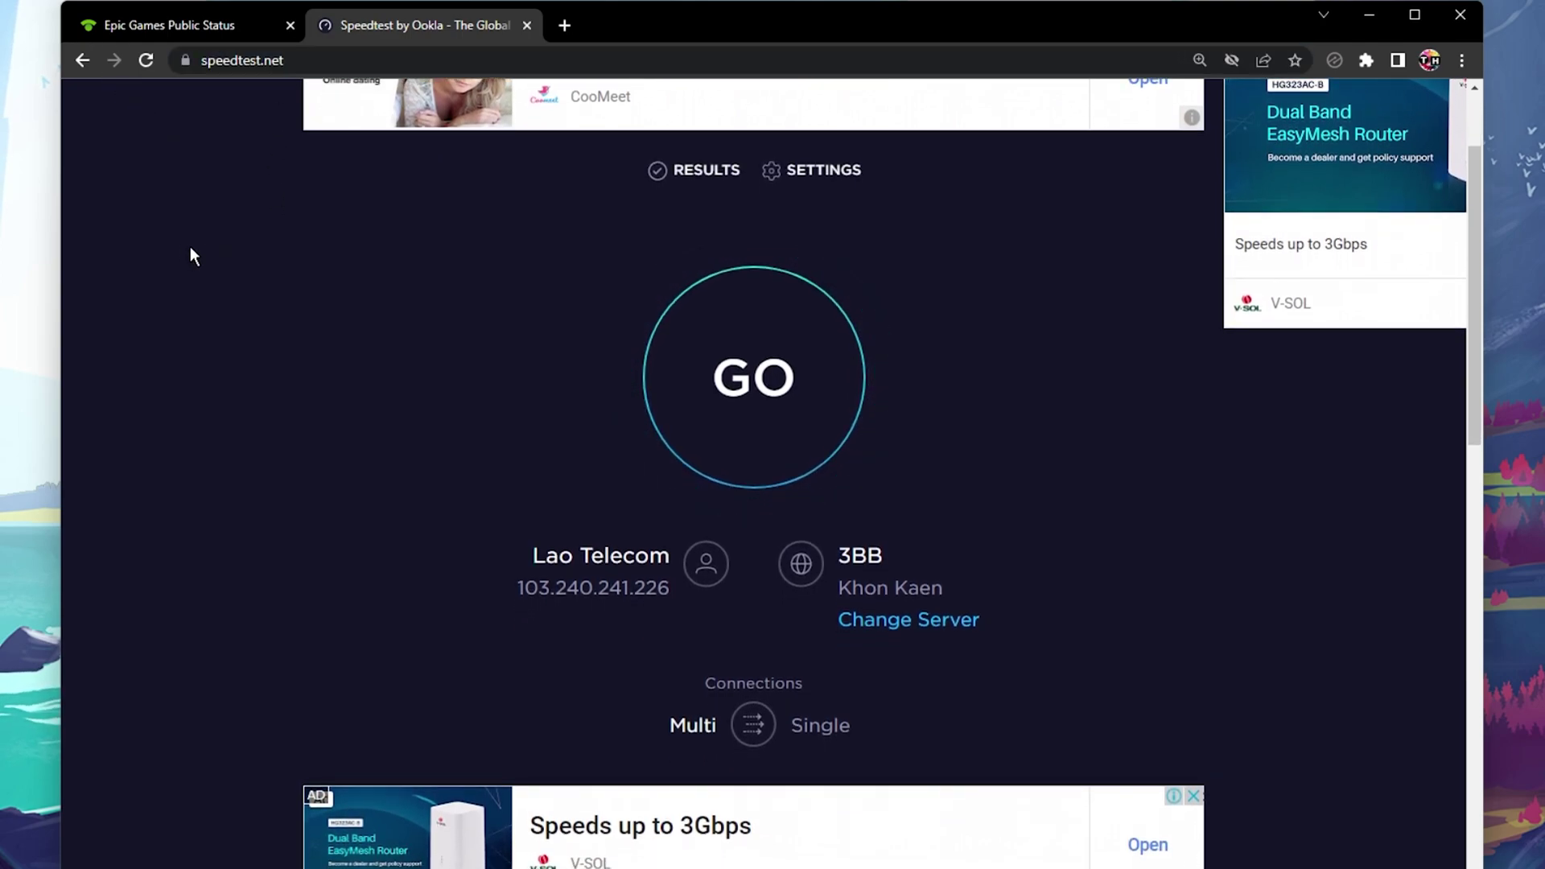
left_click(760, 362)
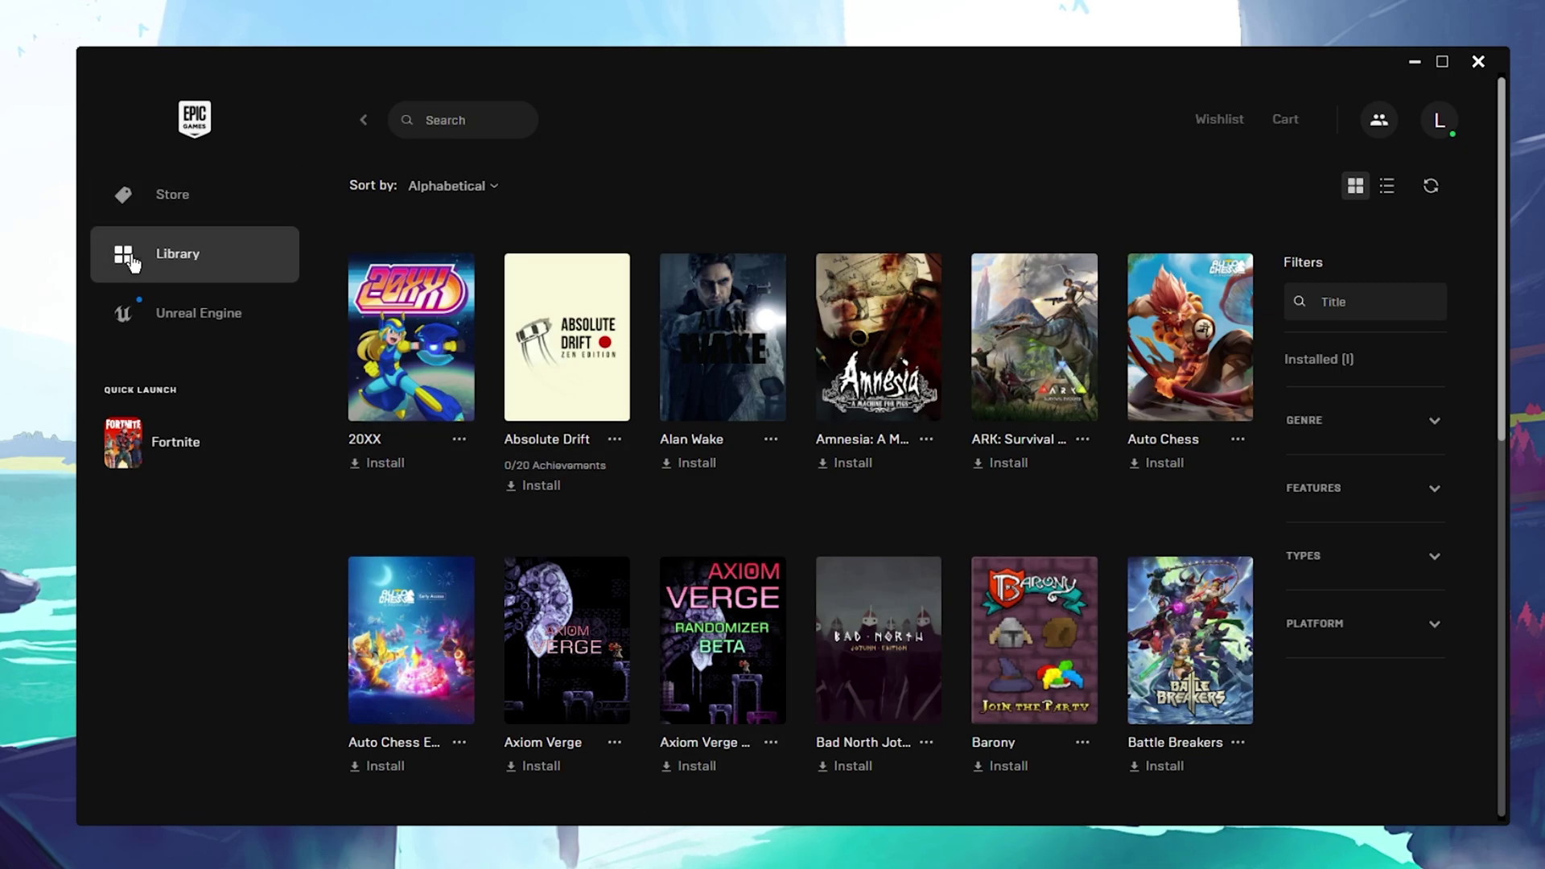
- Scroll to Fortnite in the Library, review its options menu, then close it
scroll(721, 461, "down", 10)
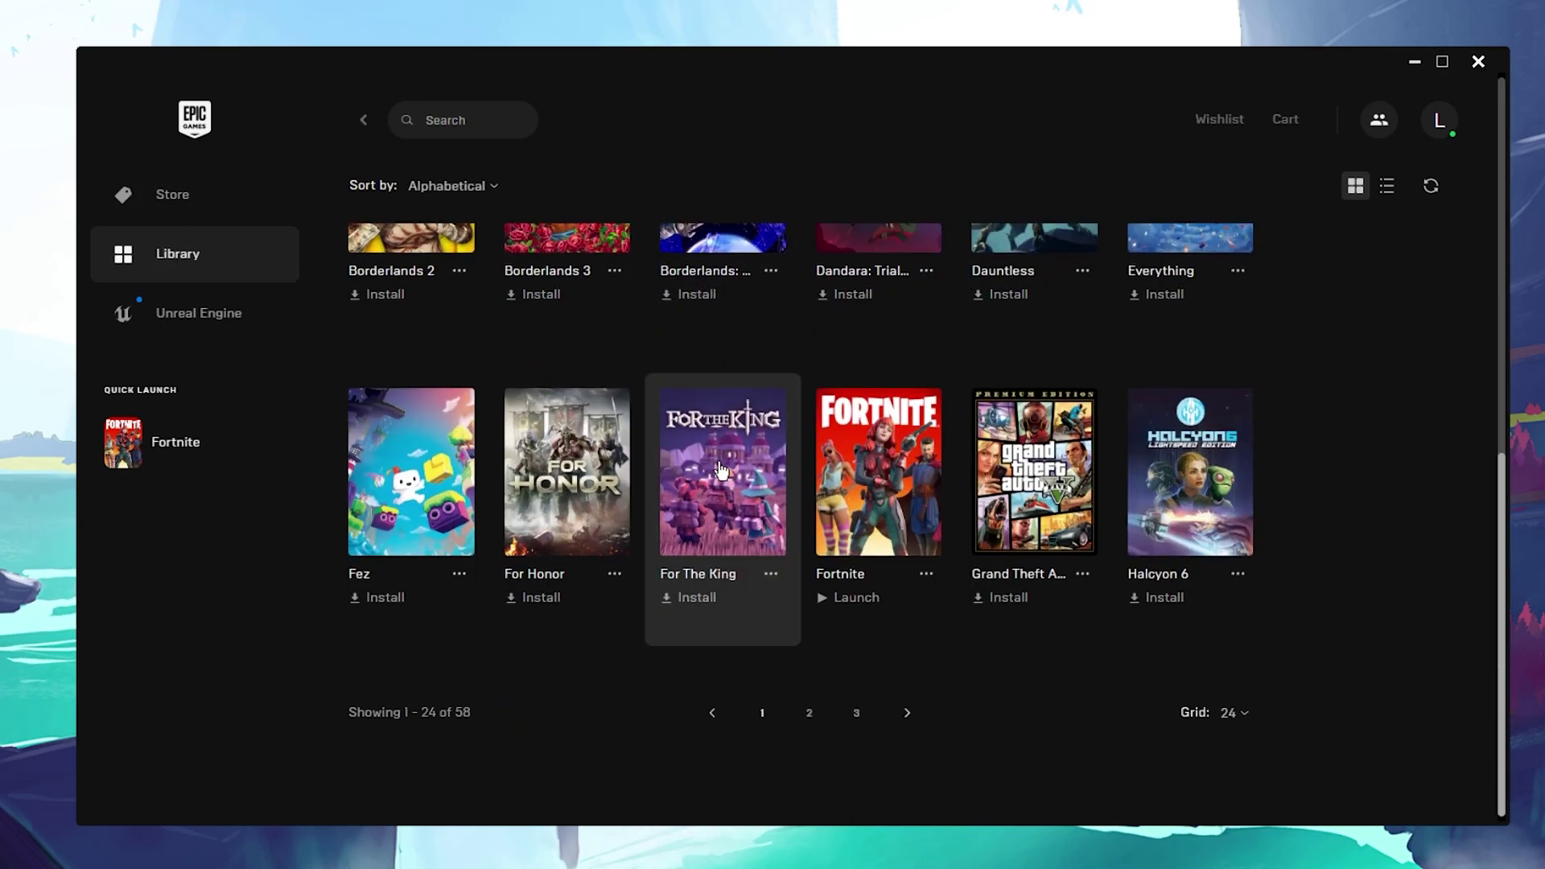
left_click(927, 575)
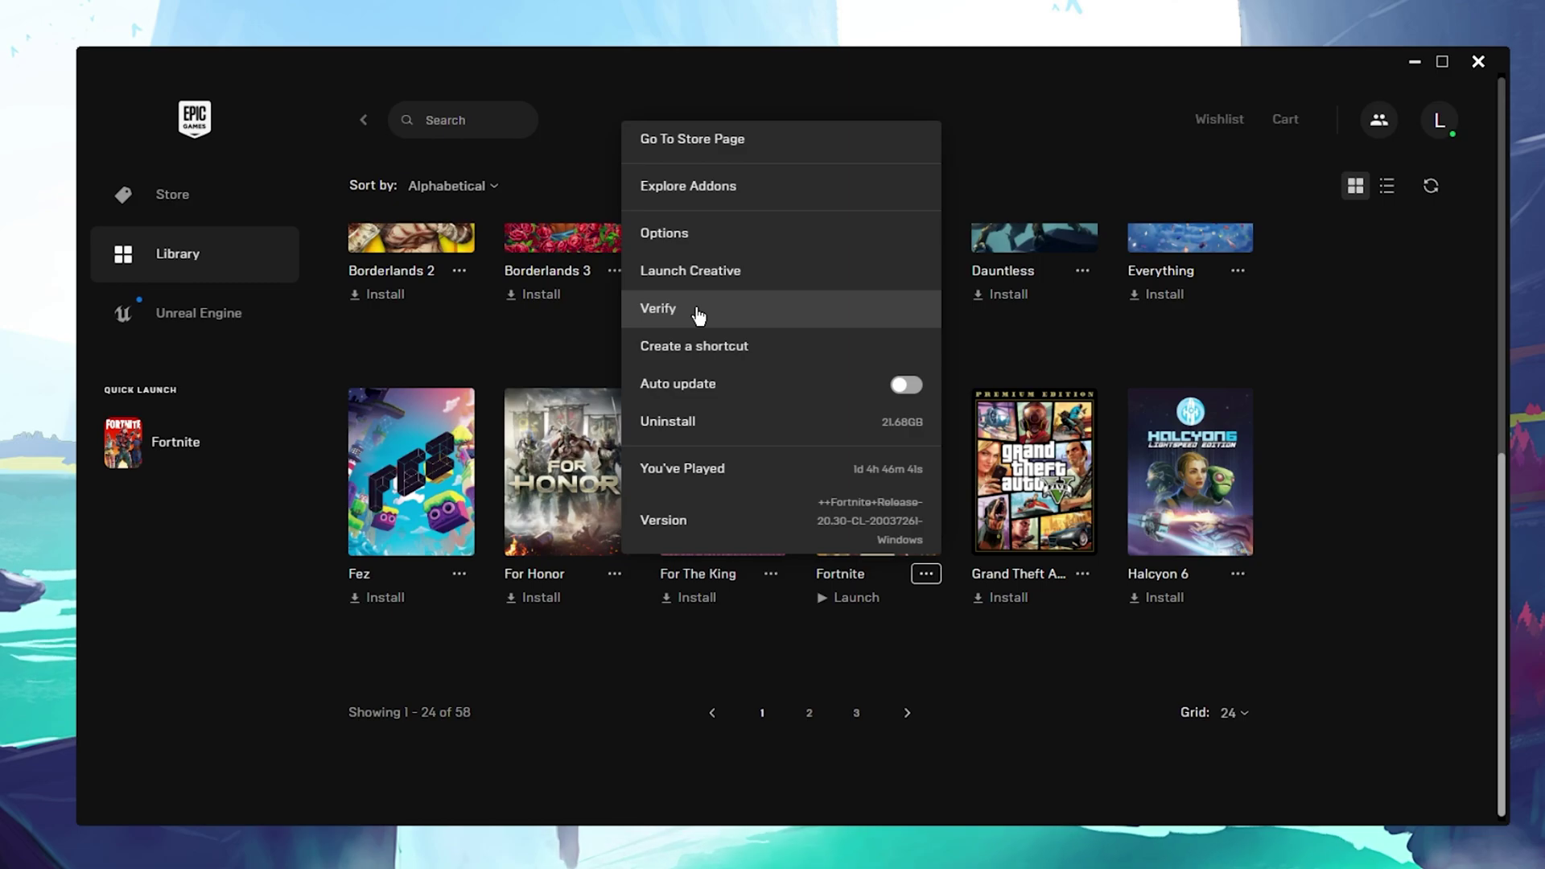
left_click(943, 674)
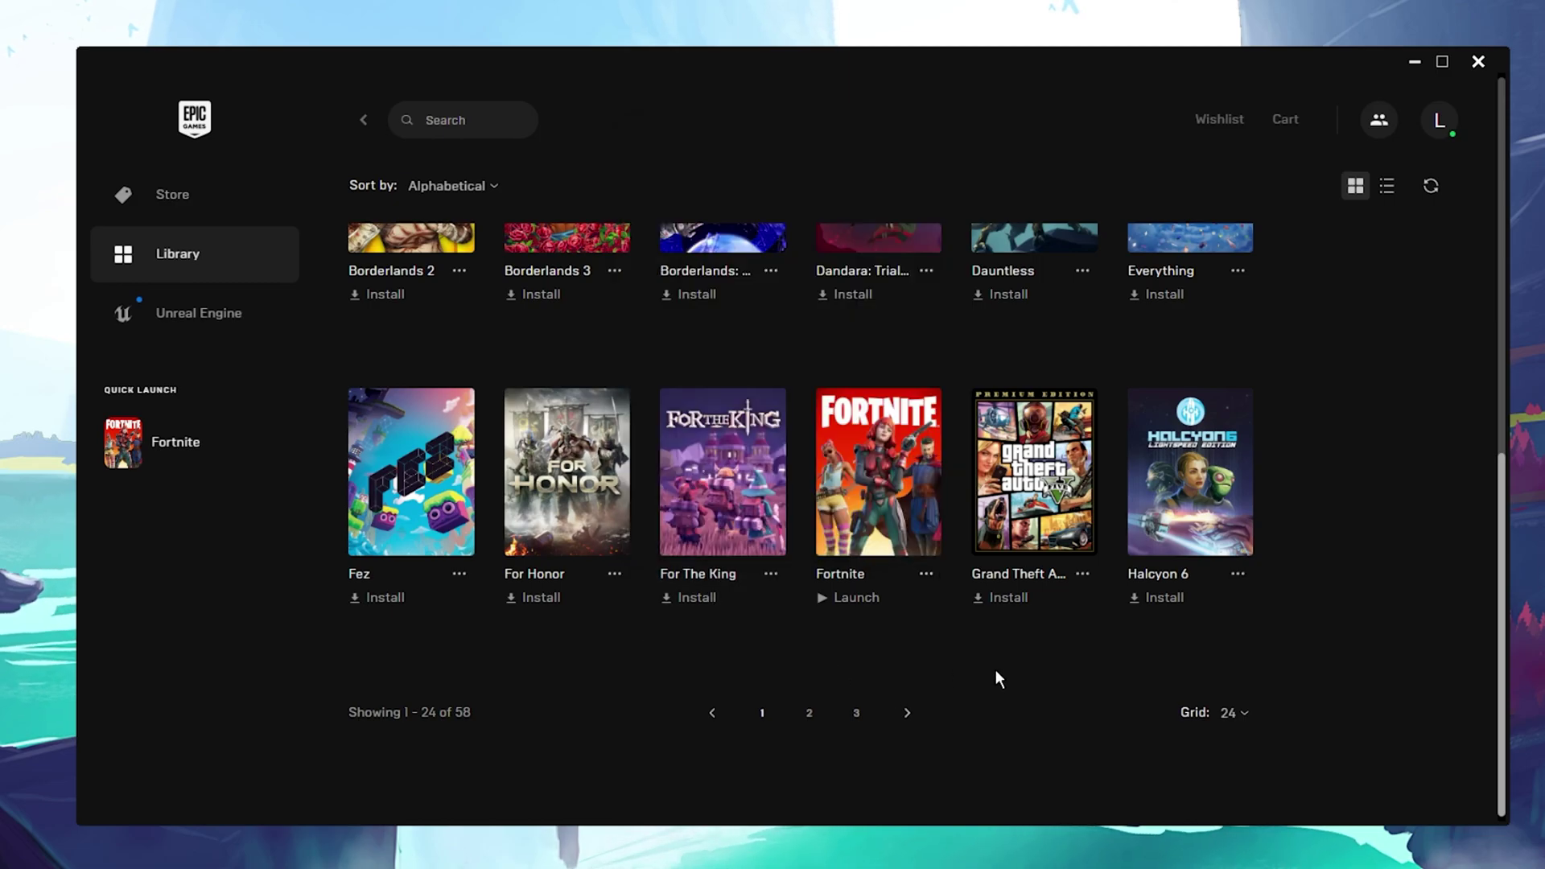
- In launcher Settings, give Fortnite the arguments -d3dll -limitclientticks and return to the library
left_click(1443, 122)
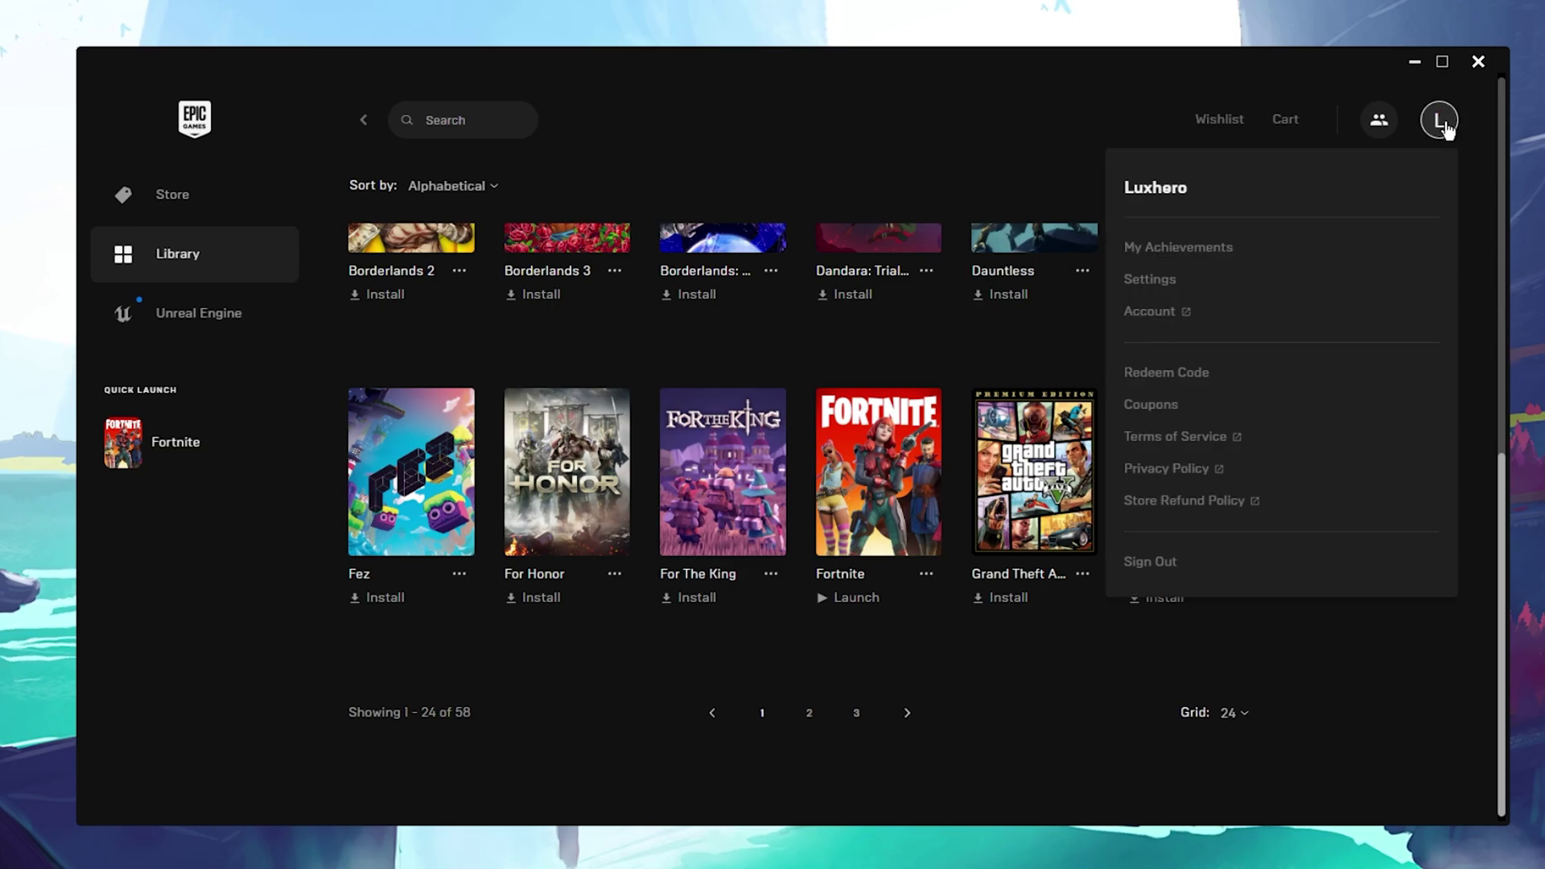
left_click(1160, 286)
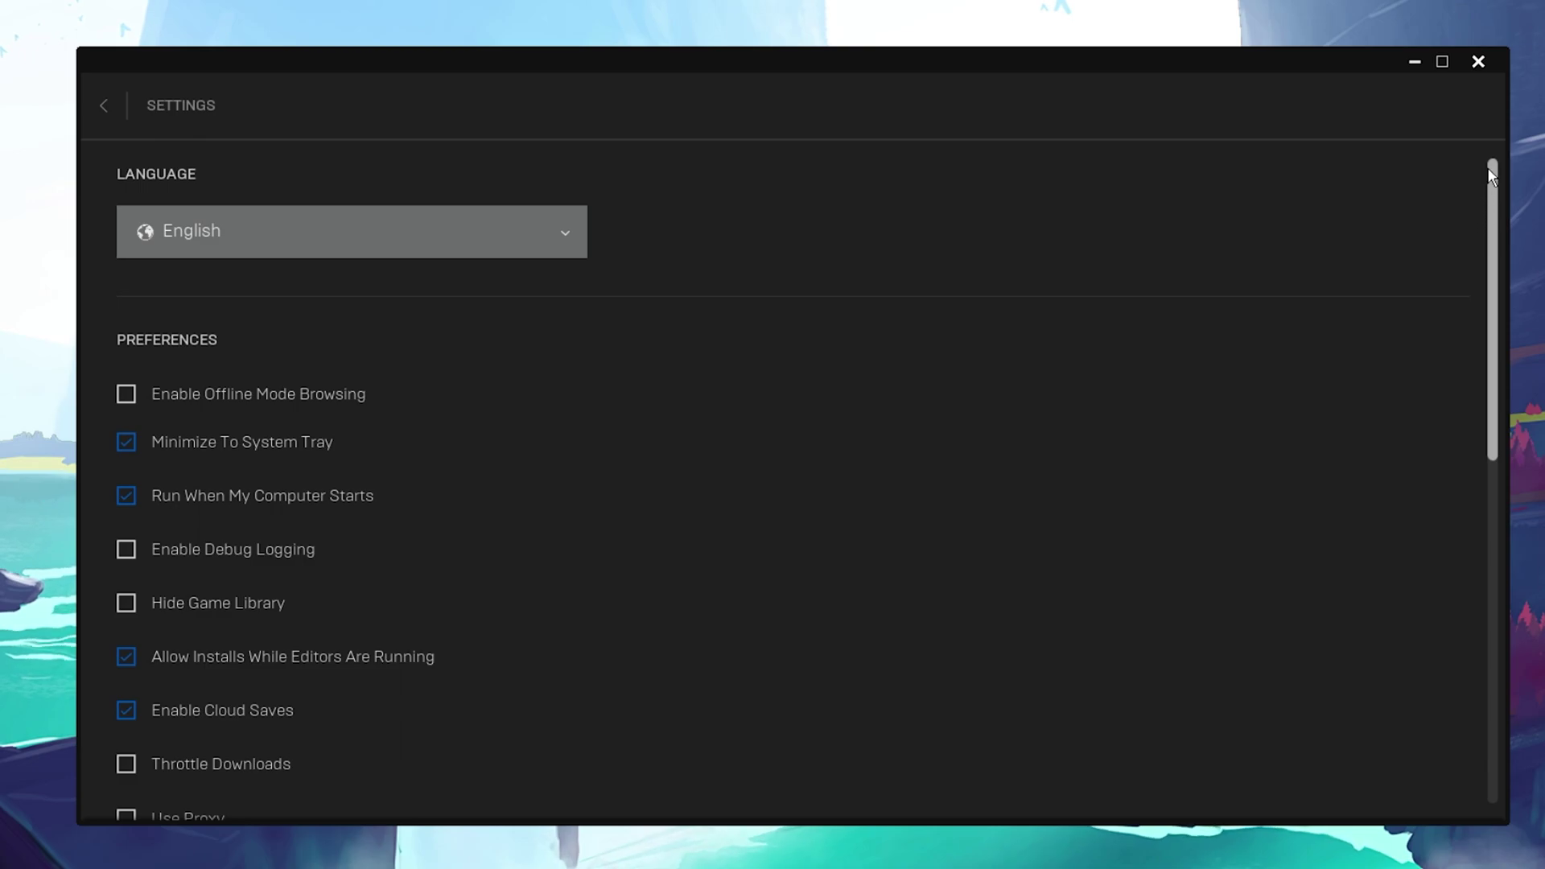
left_click_drag(1492, 175, 1473, 528)
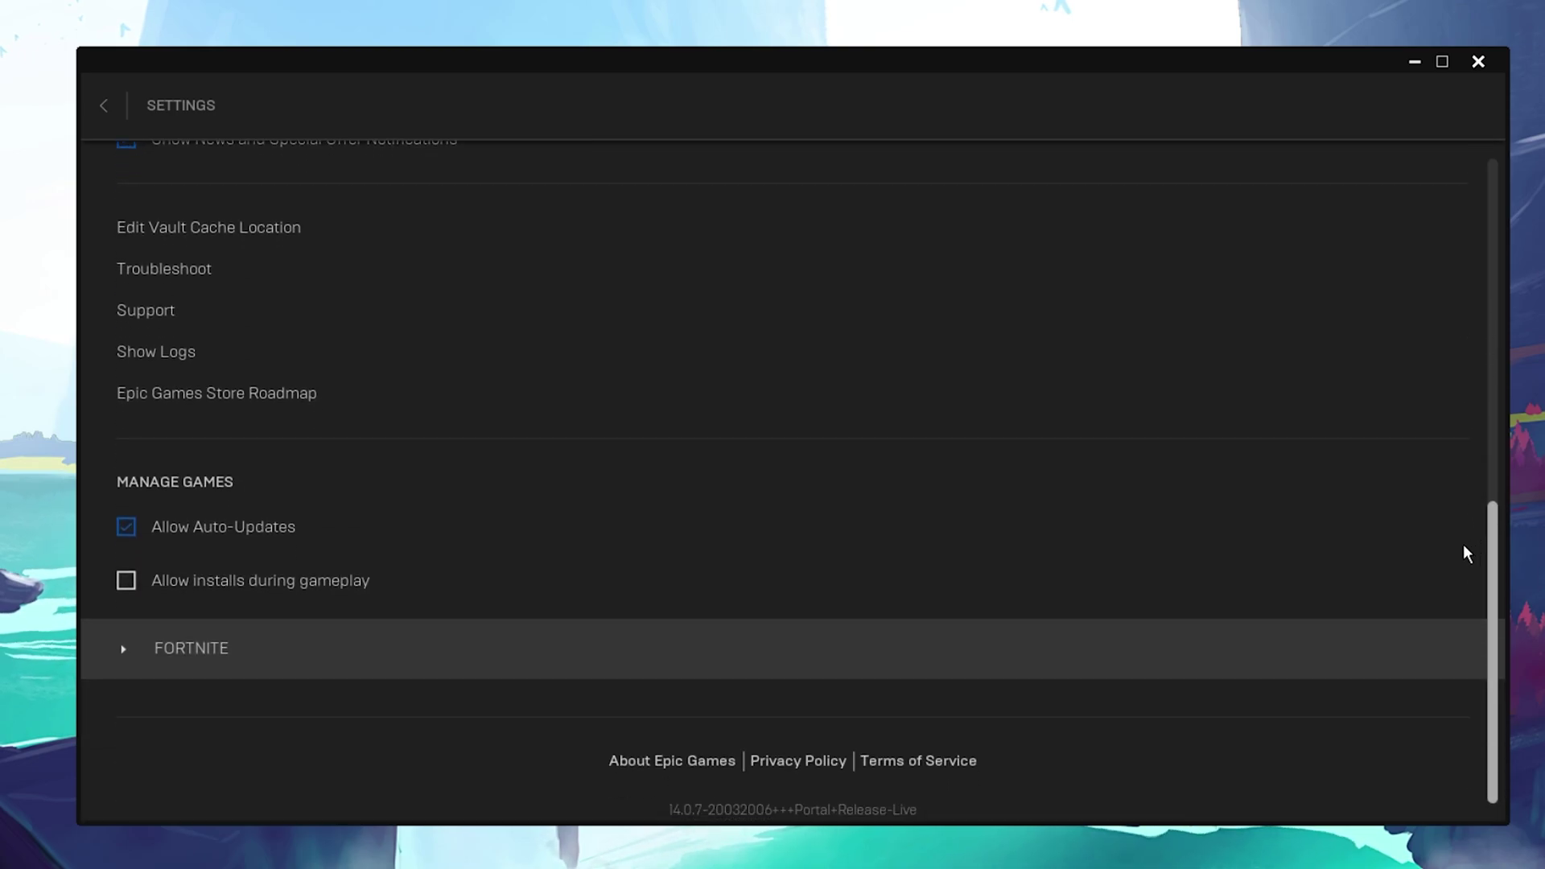
left_click(124, 650)
scroll(127, 658, "down", 2)
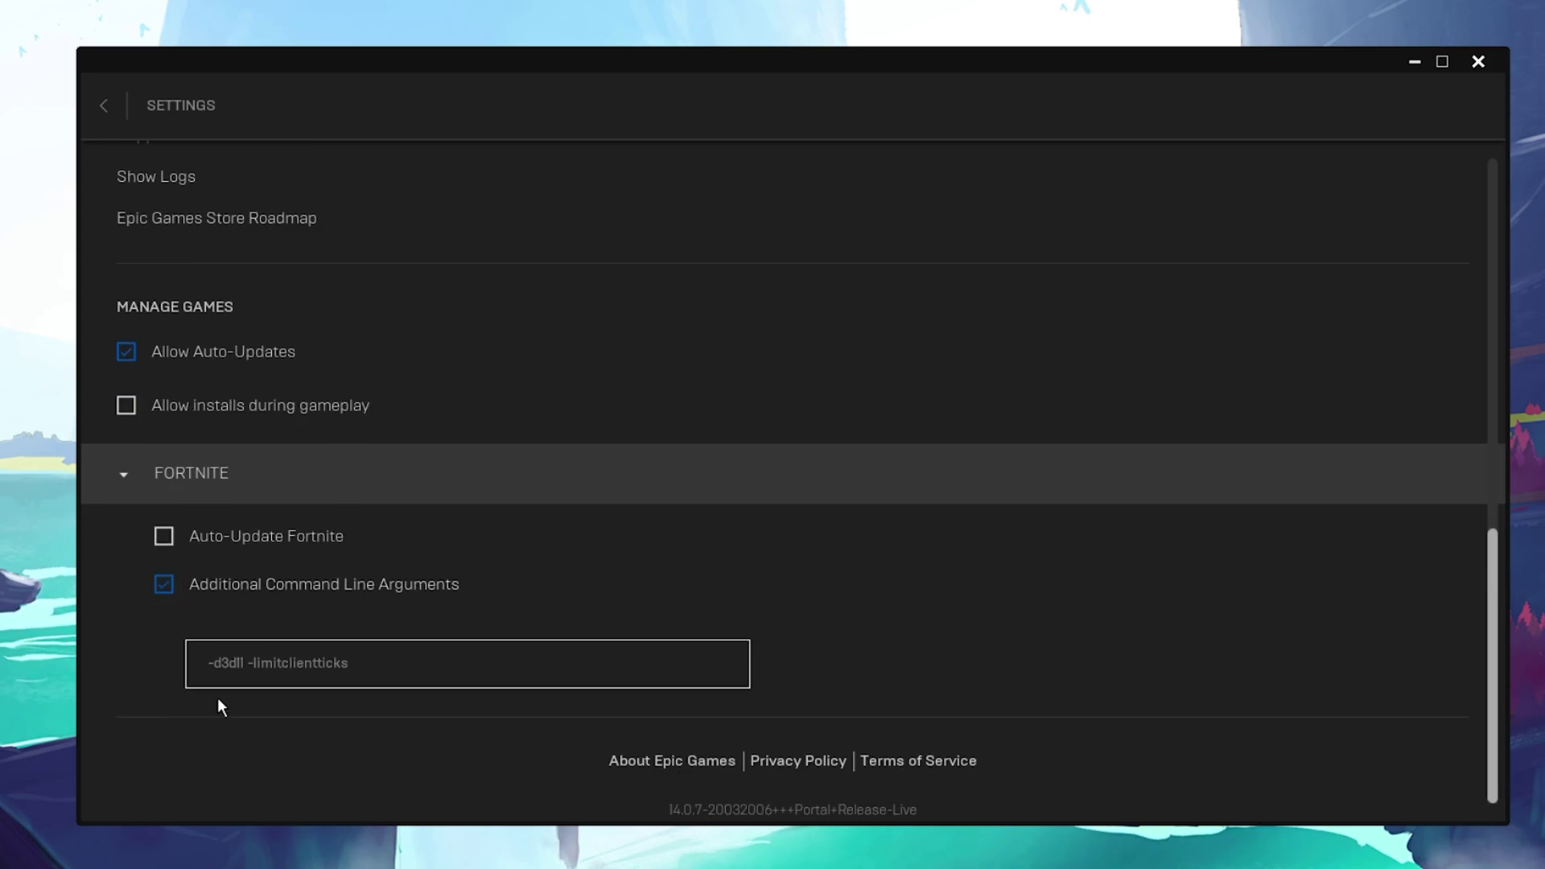
left_click_drag(247, 662, 349, 659)
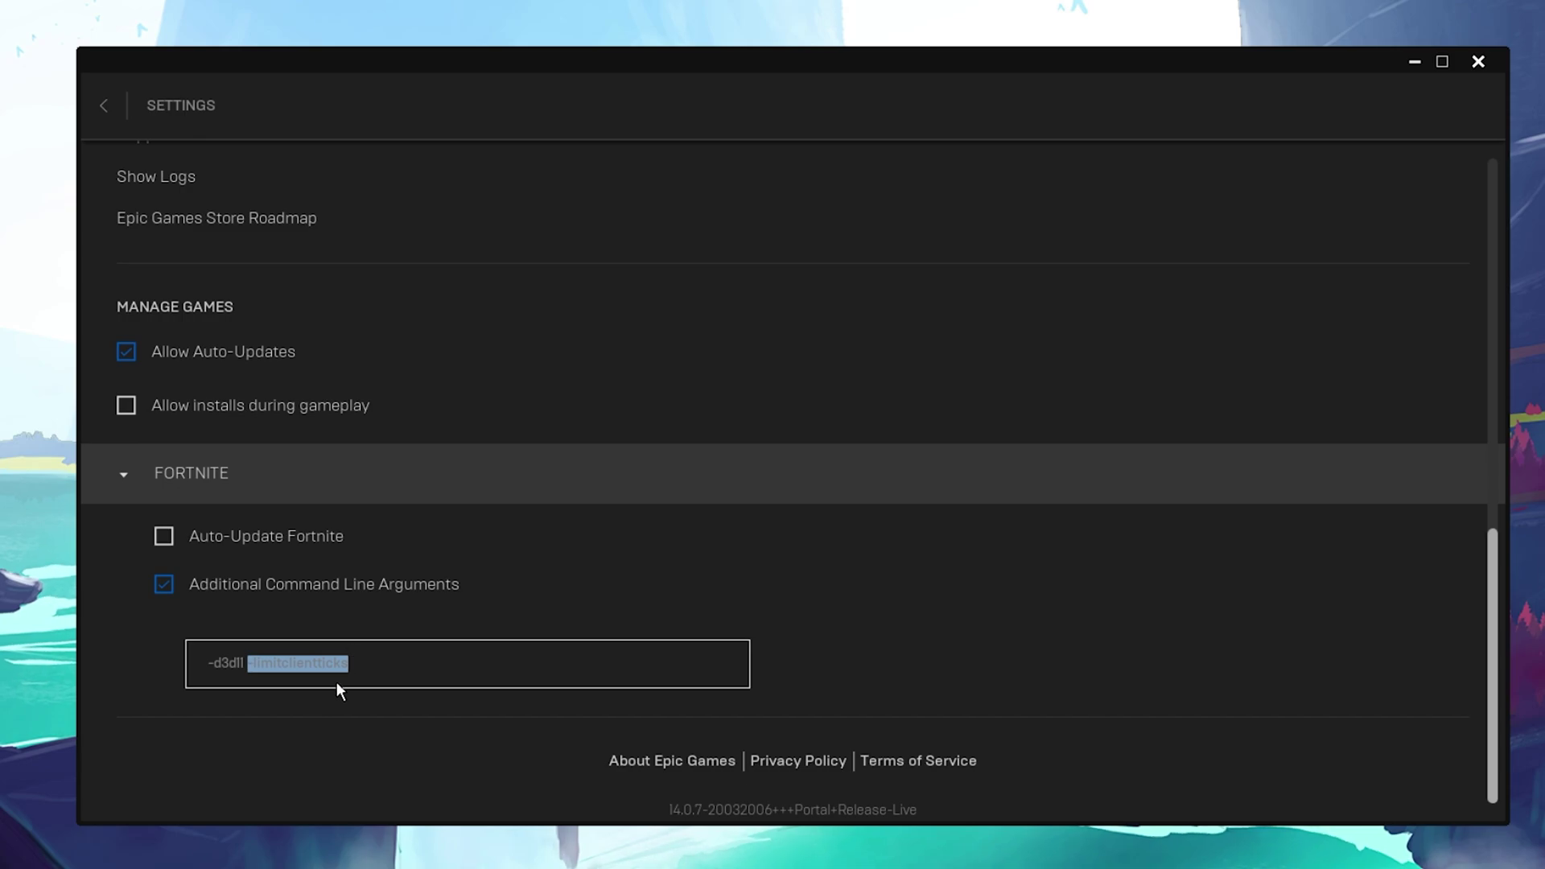
left_click(306, 699)
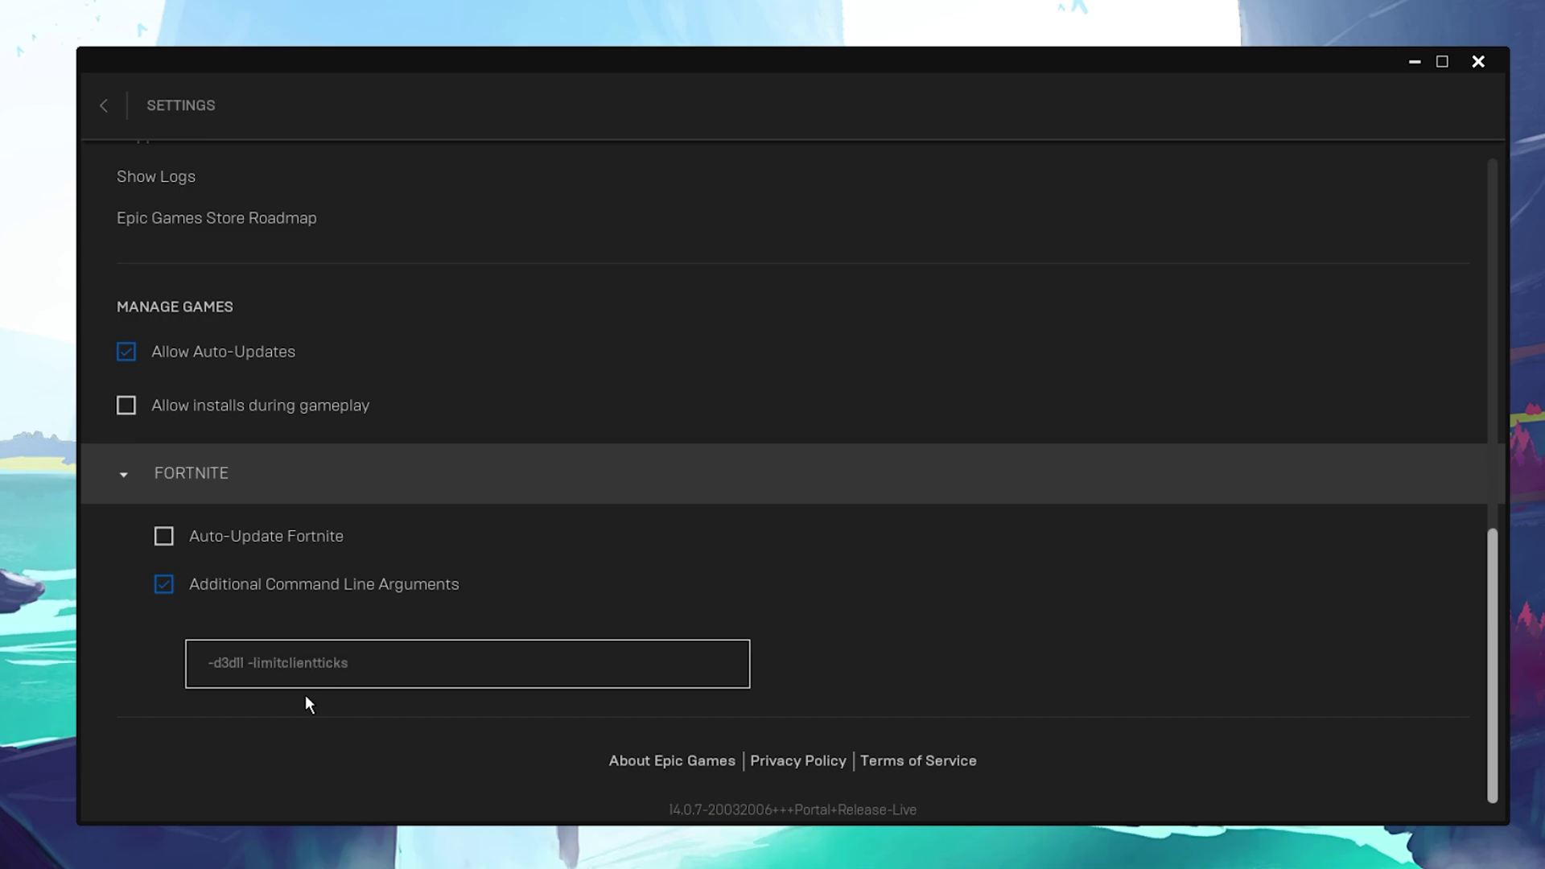
left_click(121, 481)
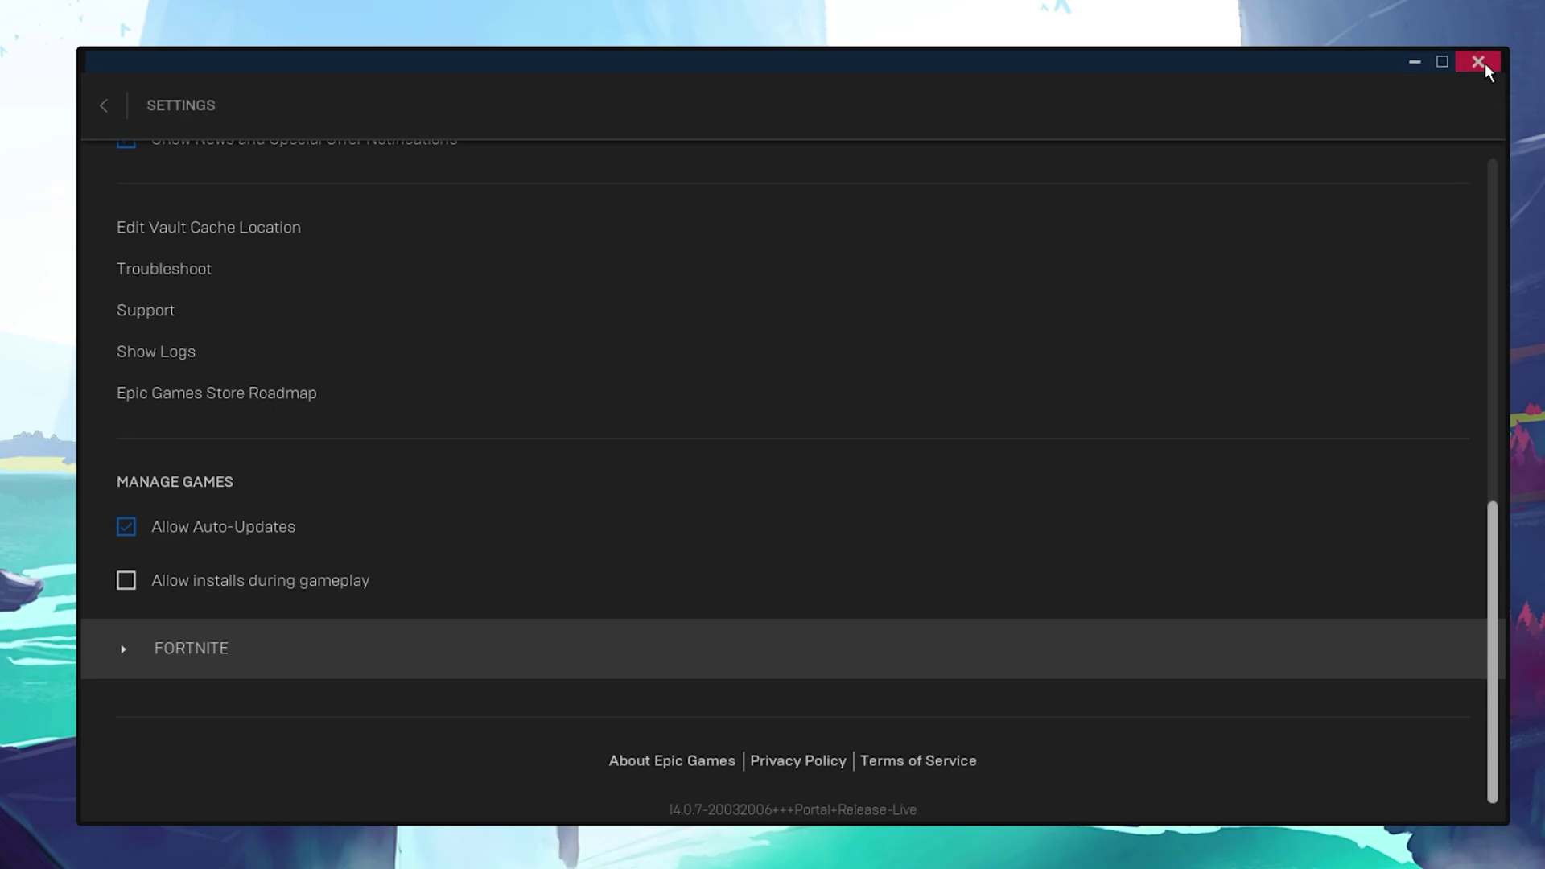
left_click(104, 107)
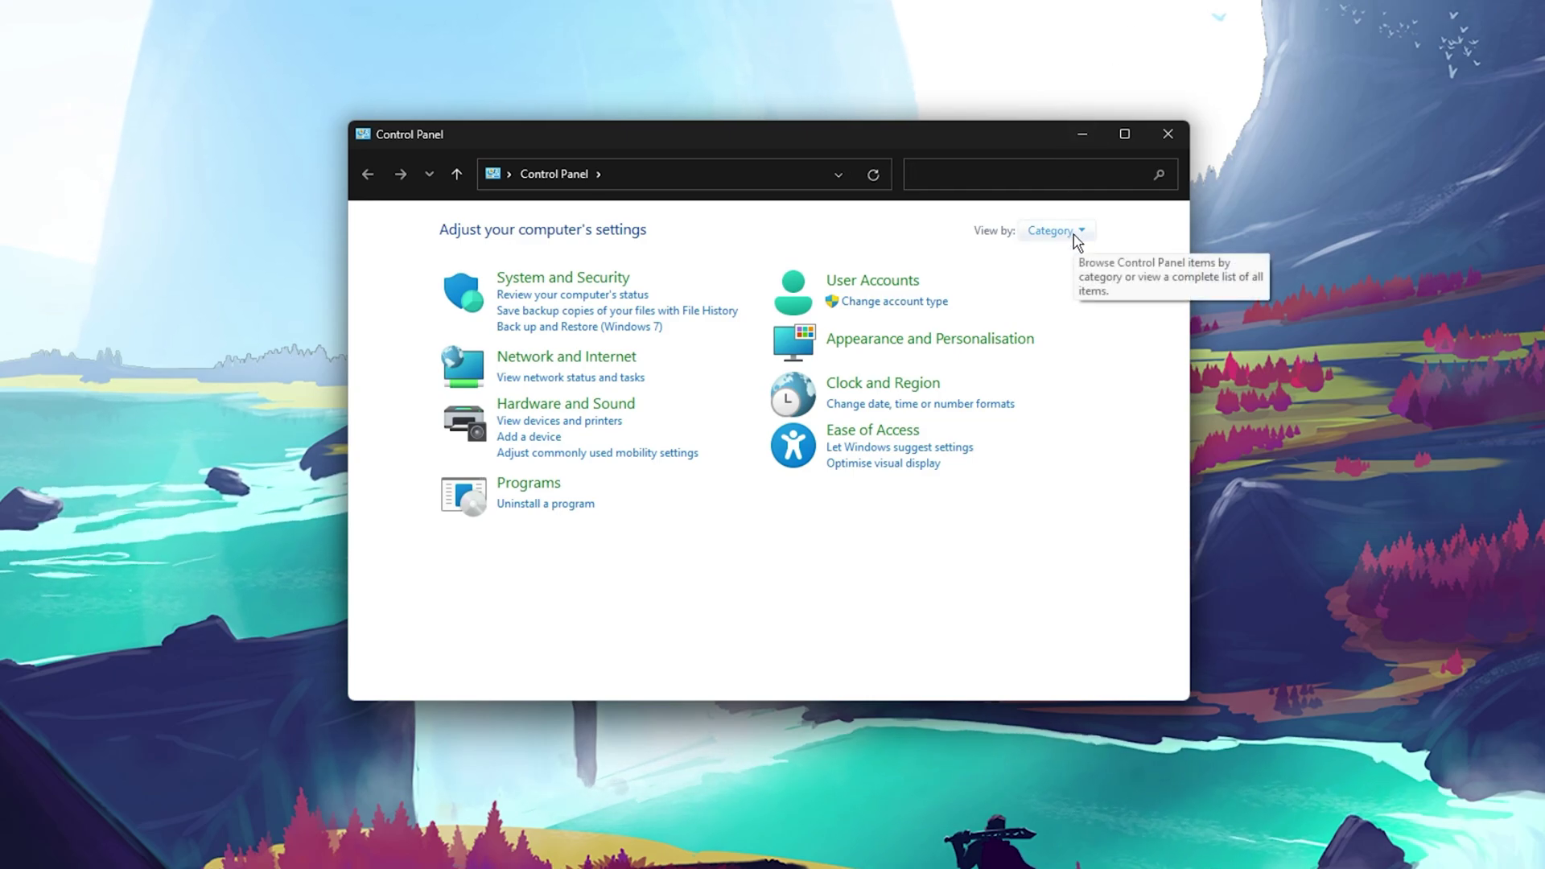
- Open the WLAN connection's status from Network and Sharing Centre, then close the sharing centre
left_click(482, 361)
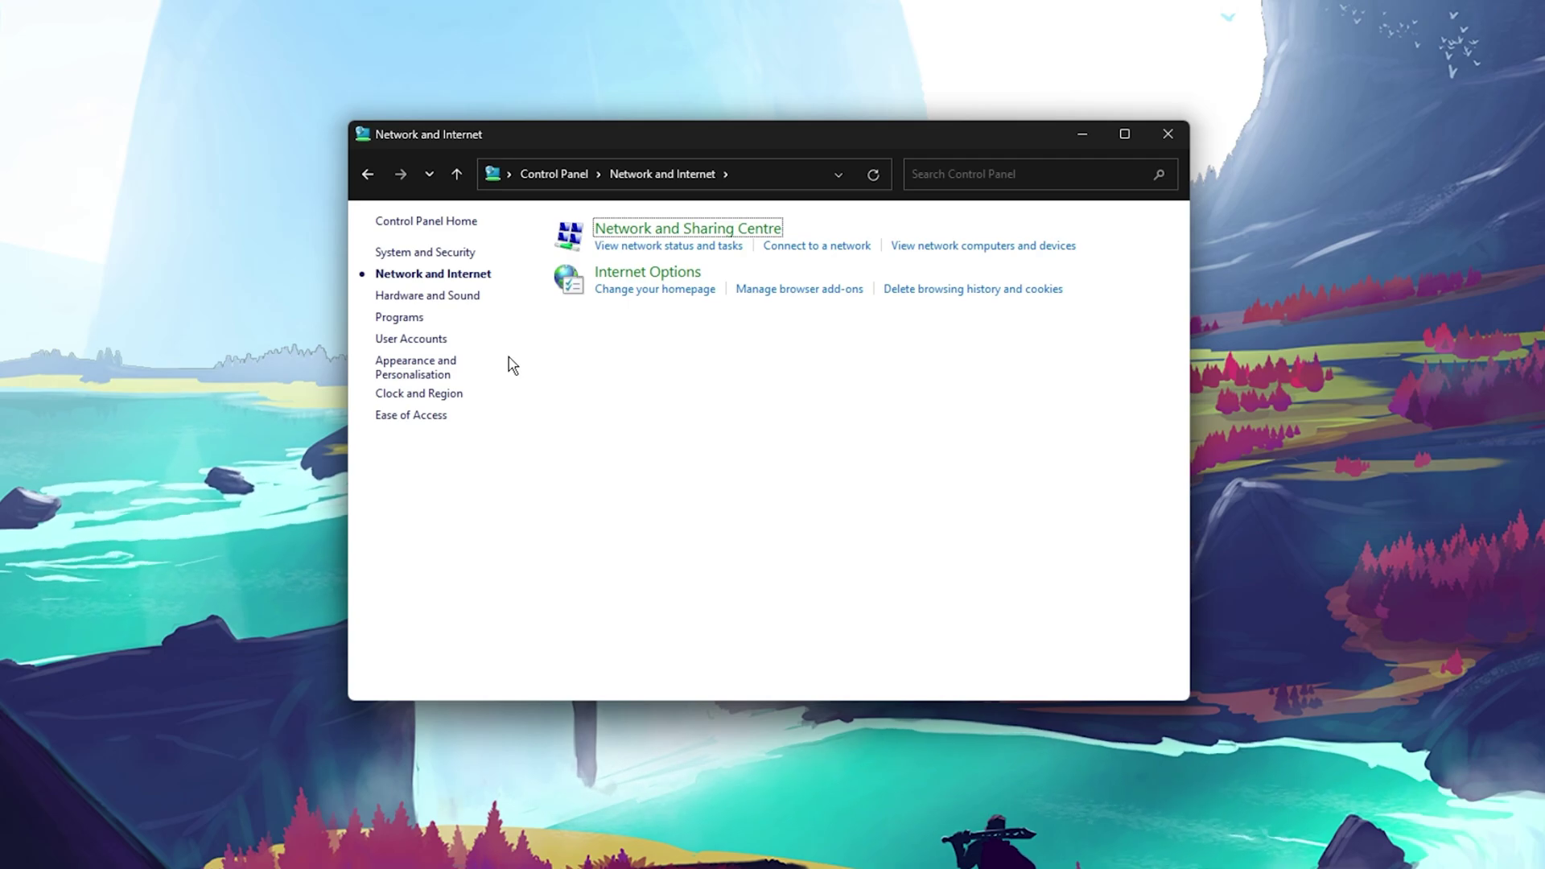
left_click(652, 232)
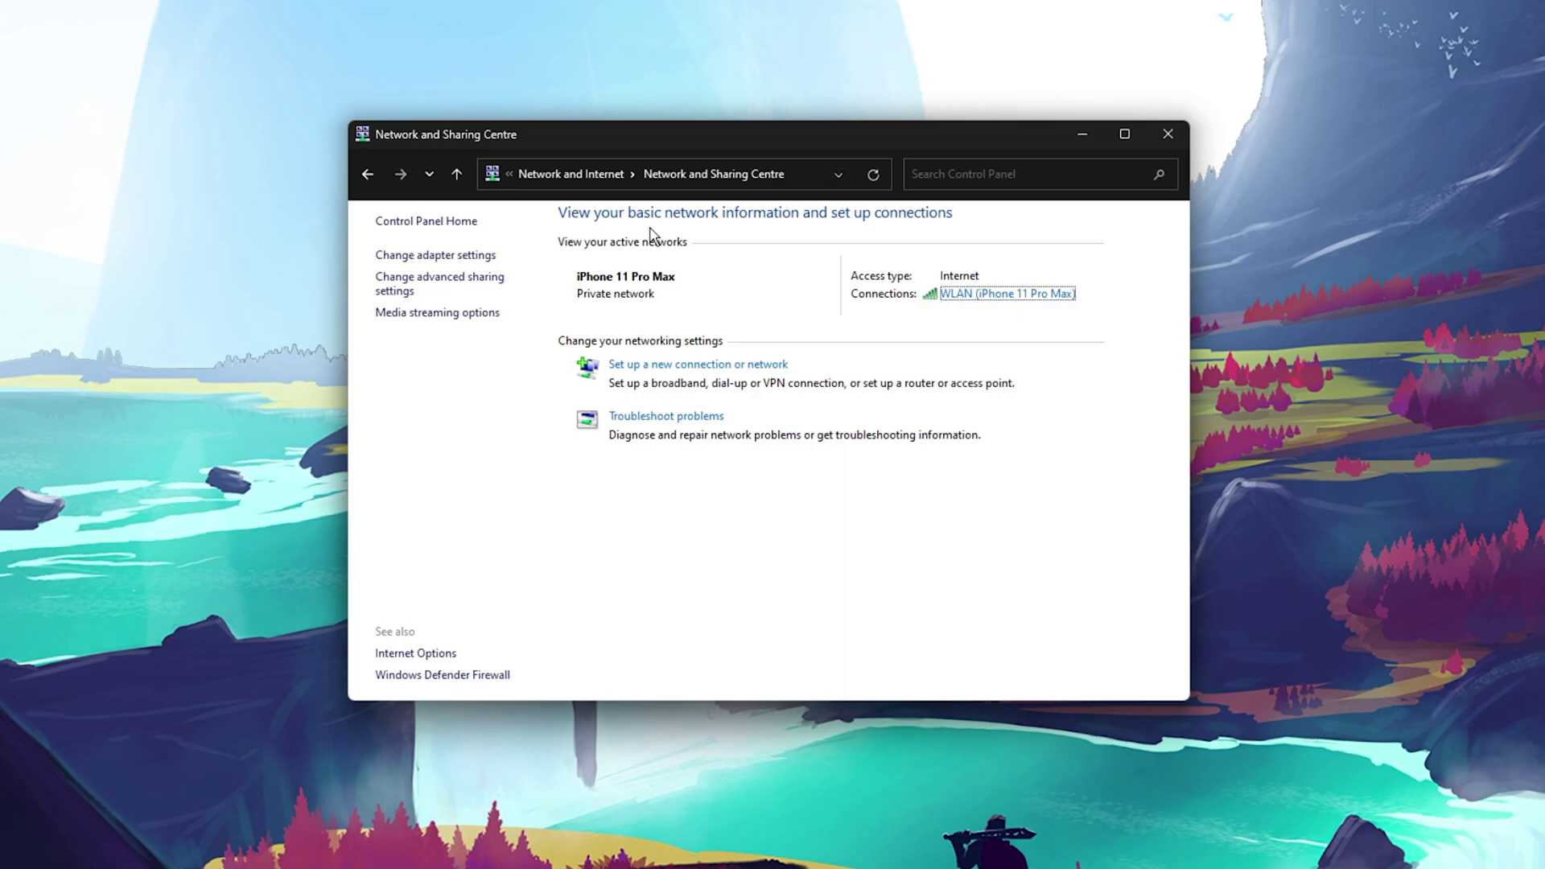
left_click(1023, 298)
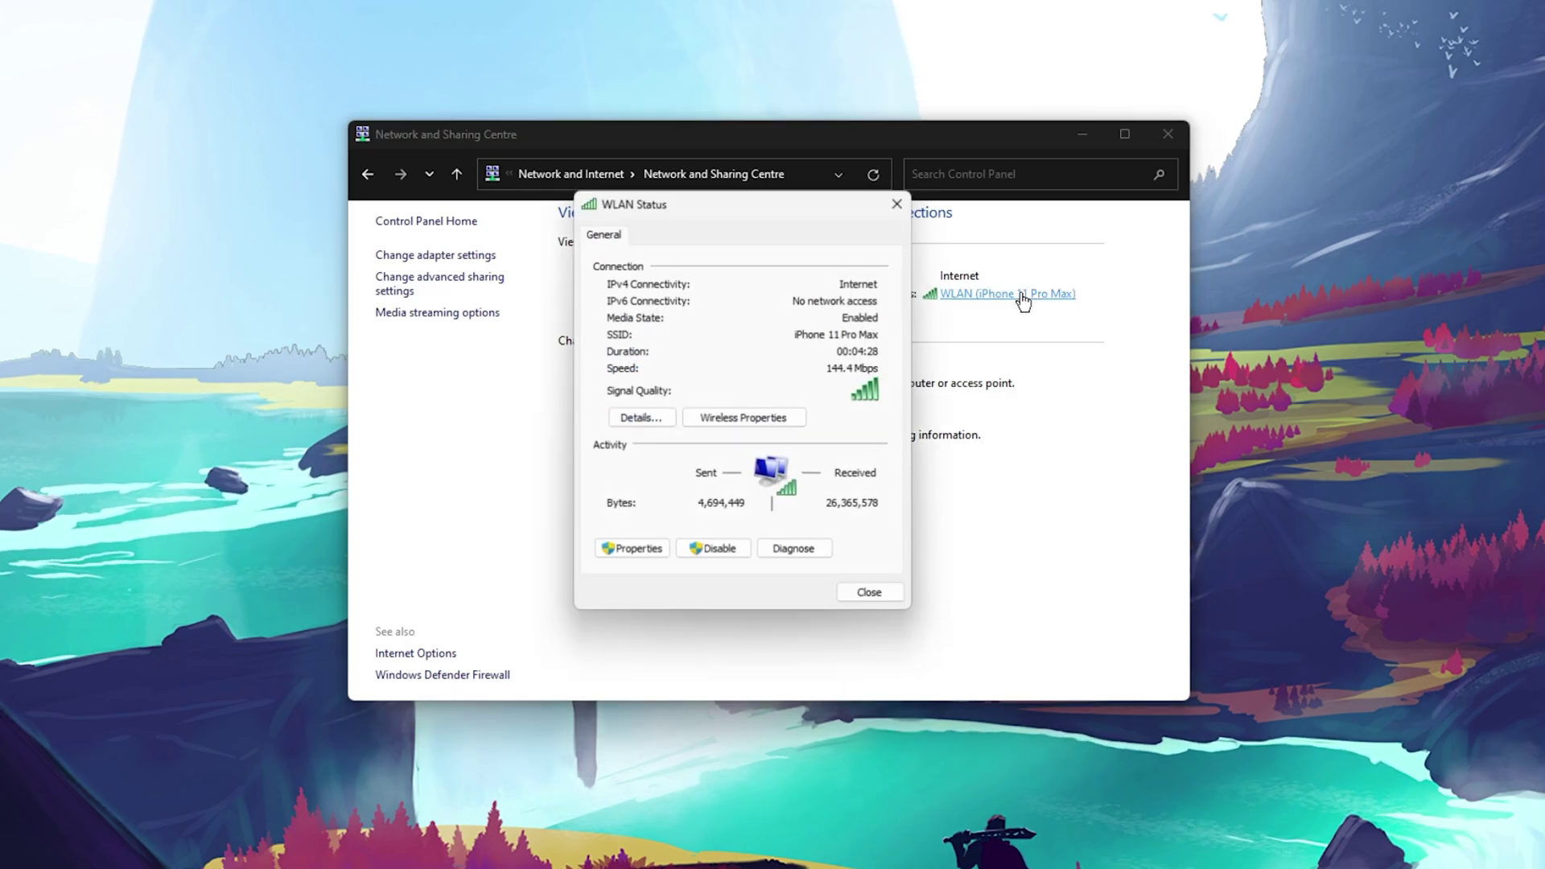
left_click(1166, 135)
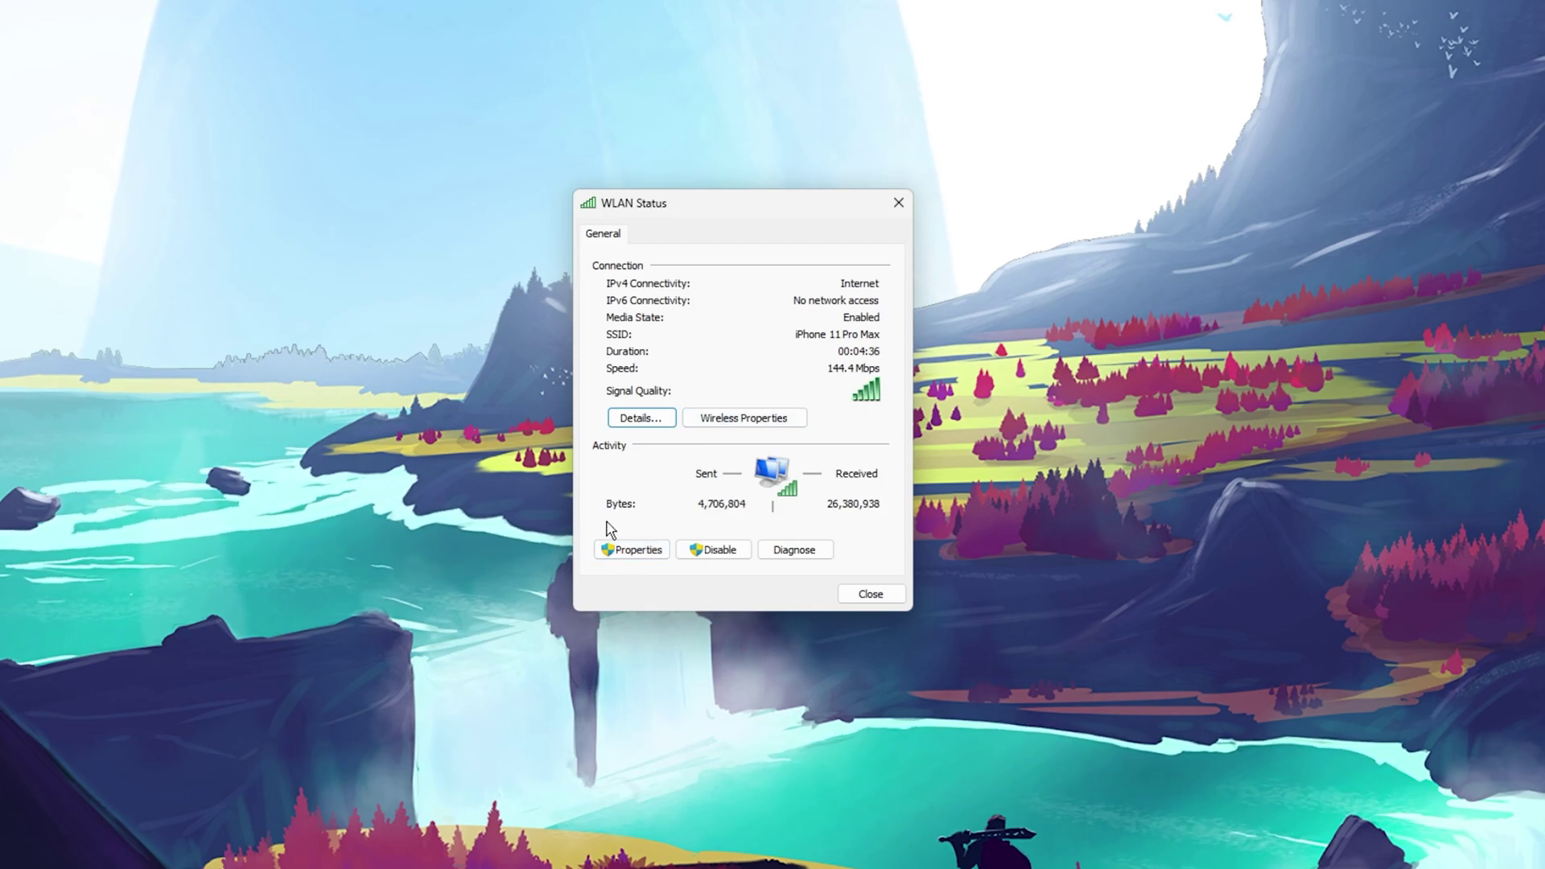
- In the WLAN properties' IPv4 settings, use DNS servers 8.8.8.8 and 8.8.4.4 and click OK
left_click(618, 549)
left_click_drag(791, 228, 1135, 217)
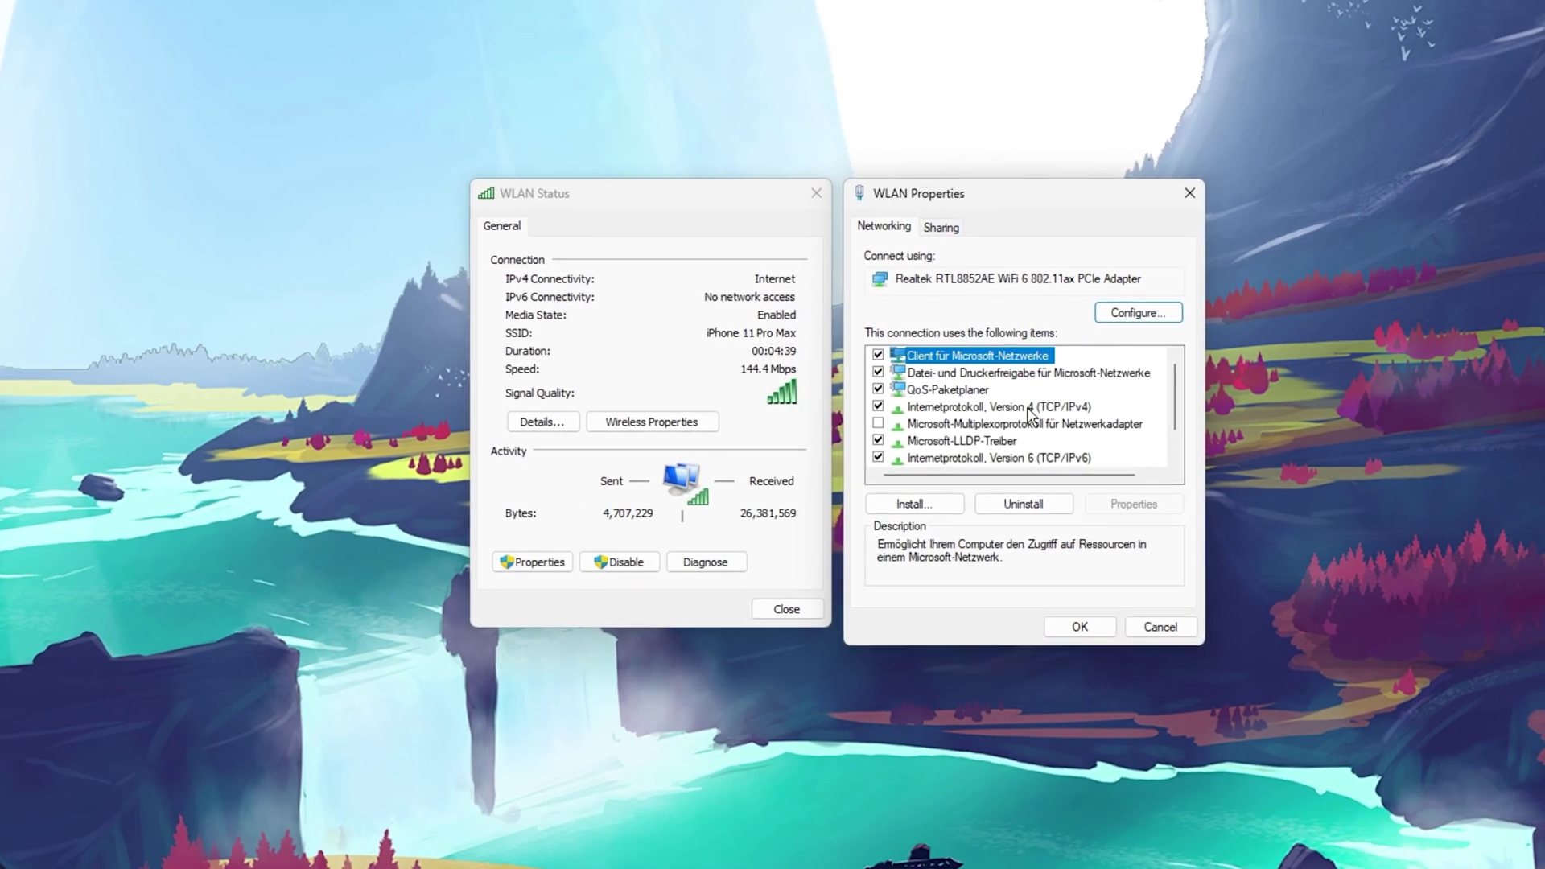
double_click(1028, 407)
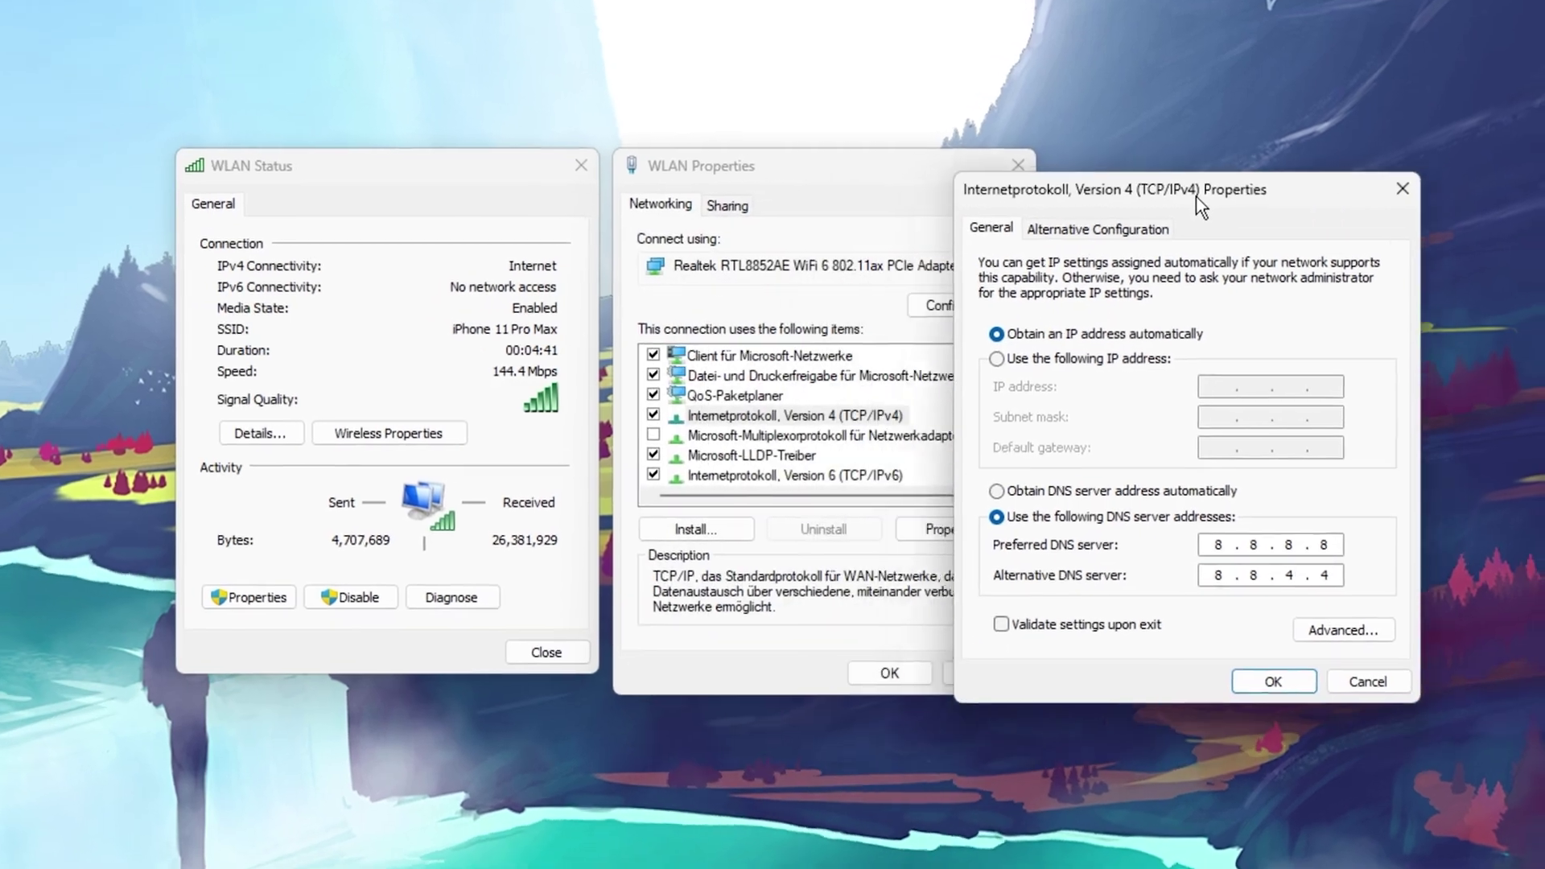
left_click_drag(1200, 205, 1298, 203)
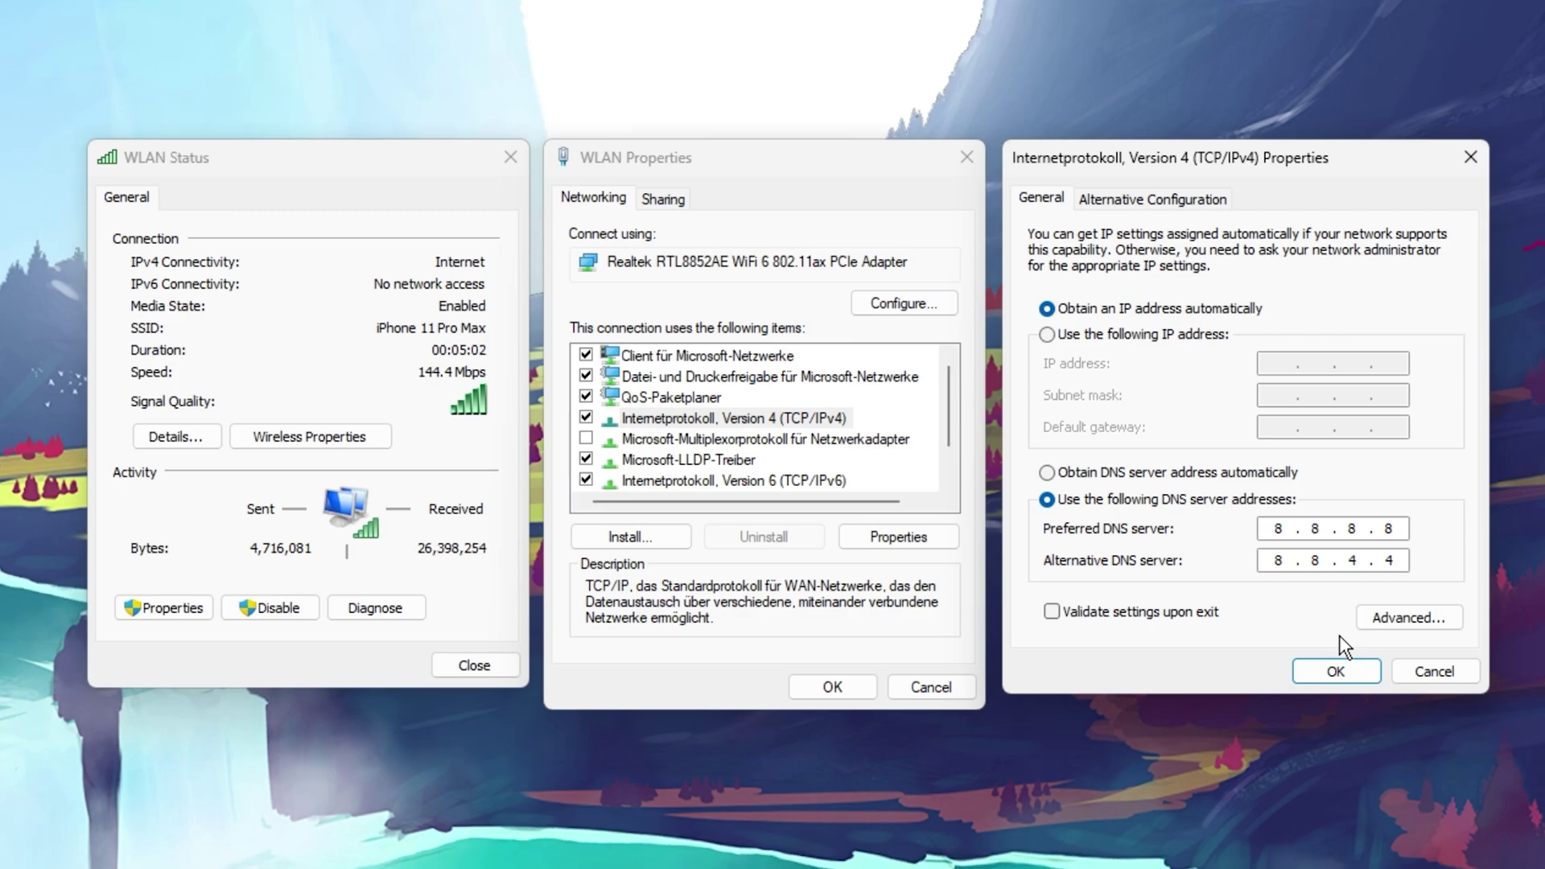
left_click(1338, 670)
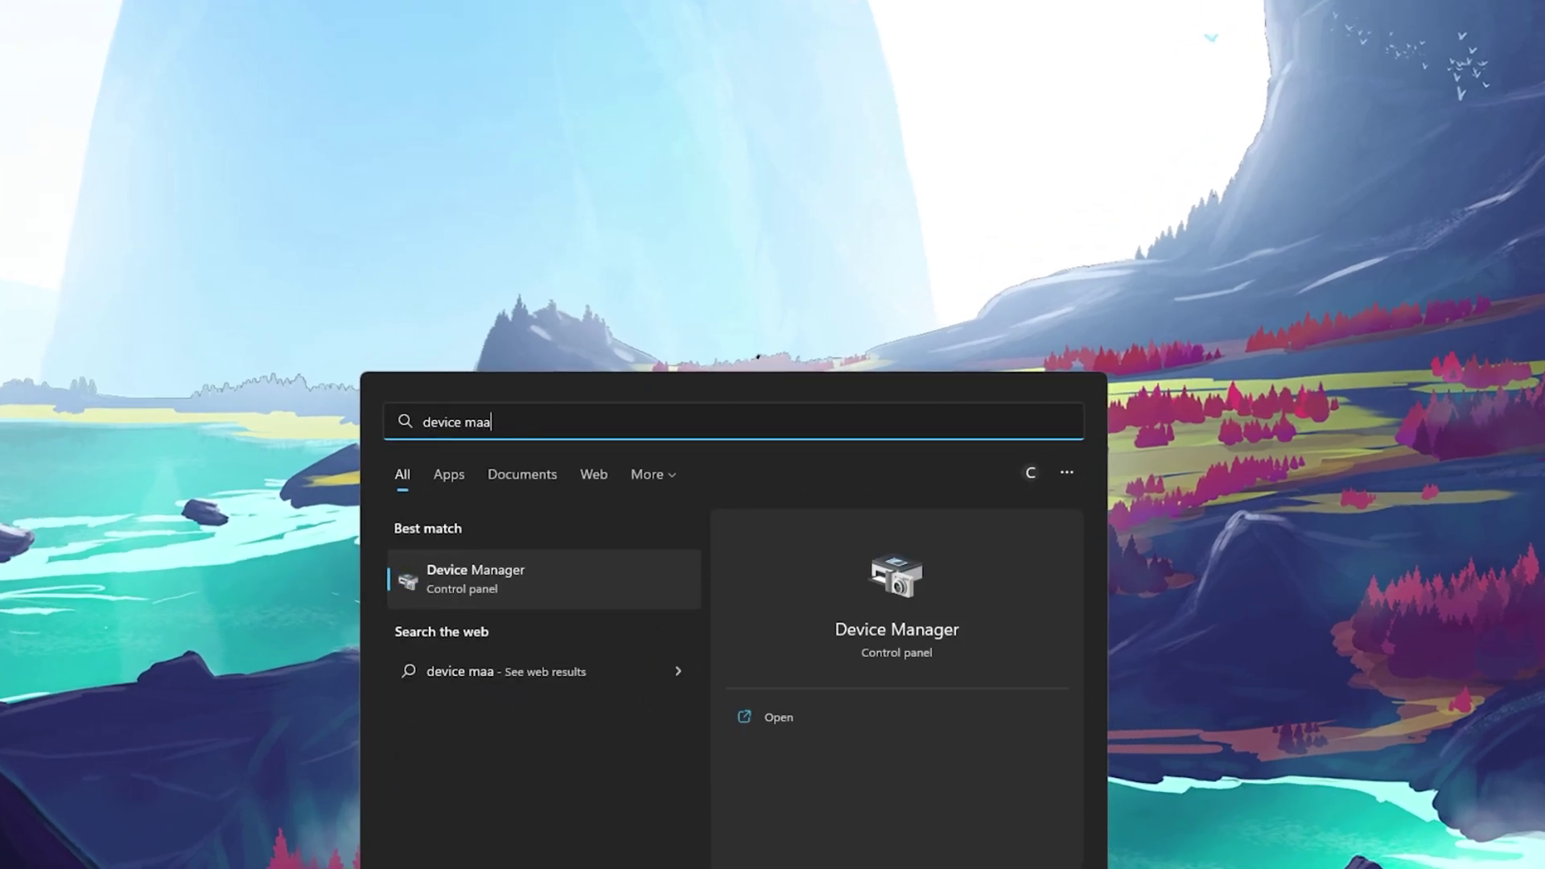
type("r")
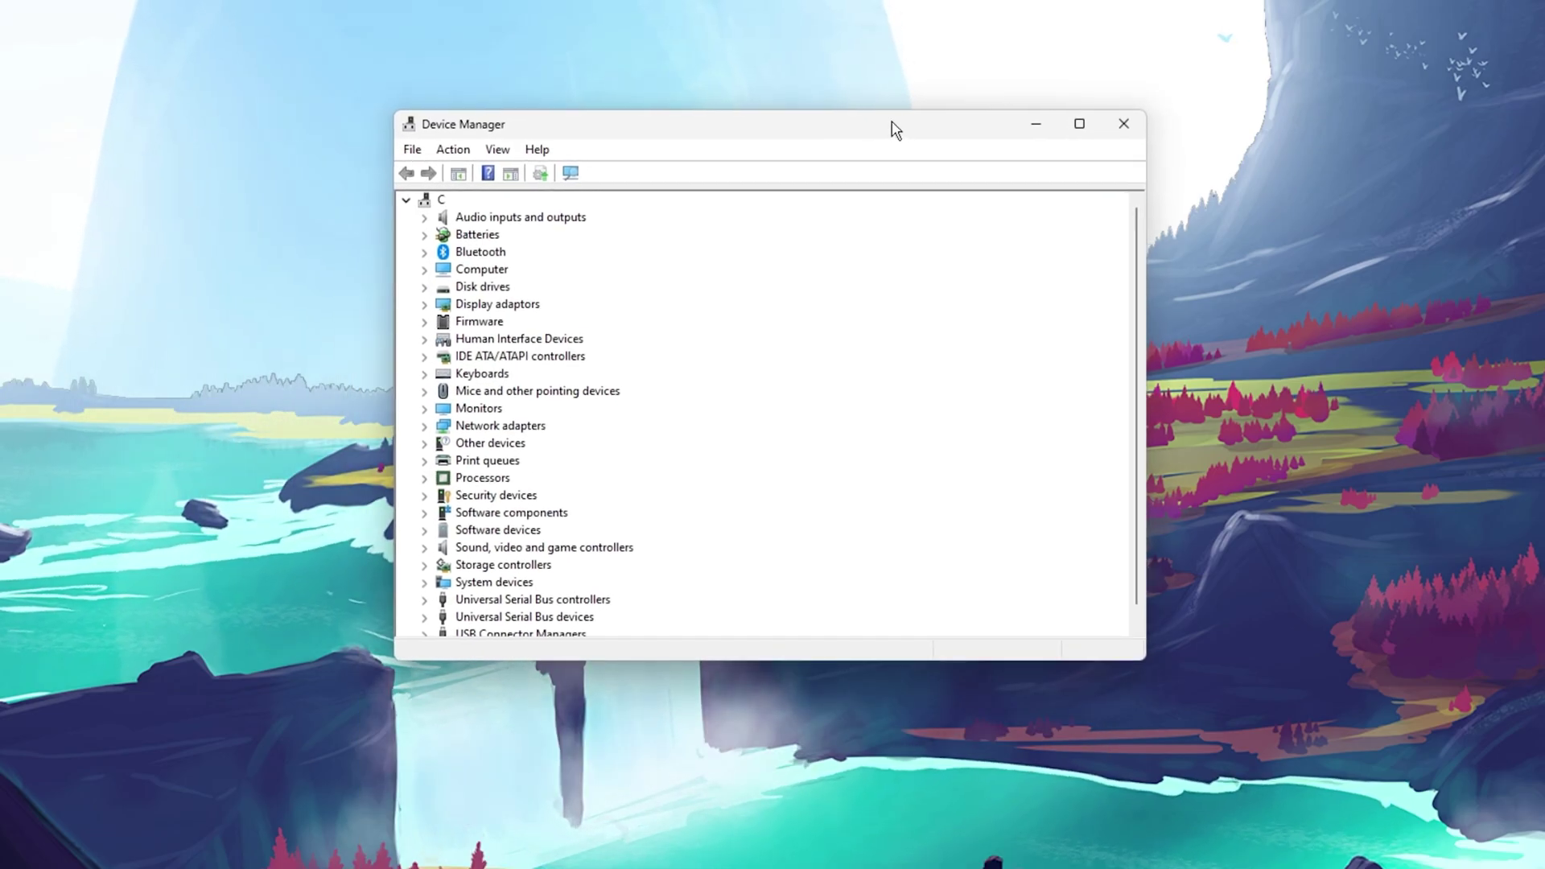
- Expand Network adapters and choose Update driver for the ASIX AX88179A Ethernet adapter
left_click(421, 428)
left_click(597, 377)
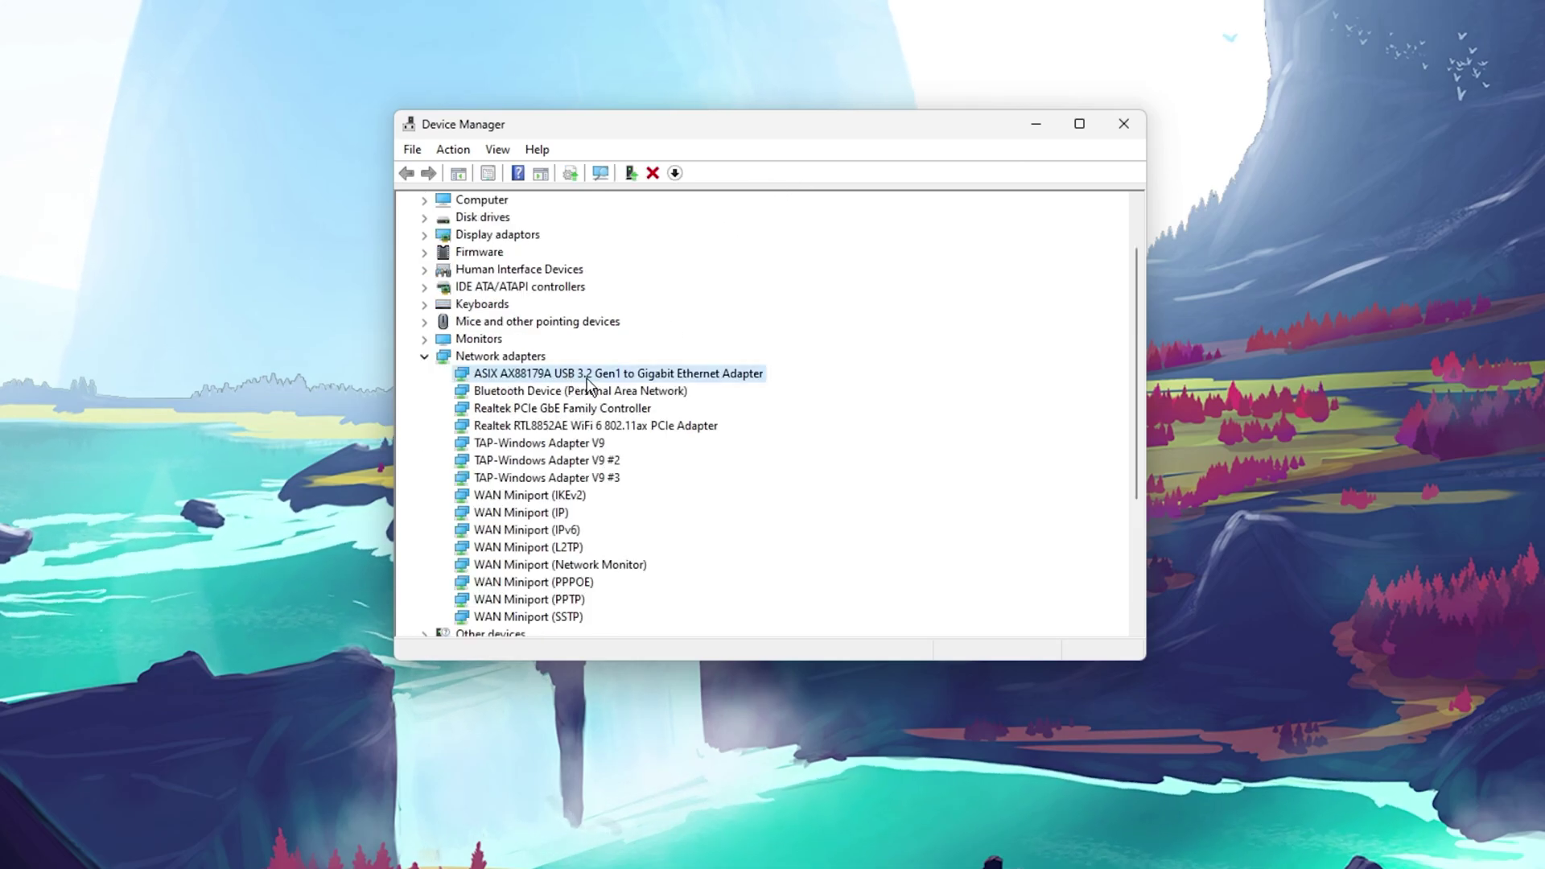
right_click(676, 380)
left_click(818, 398)
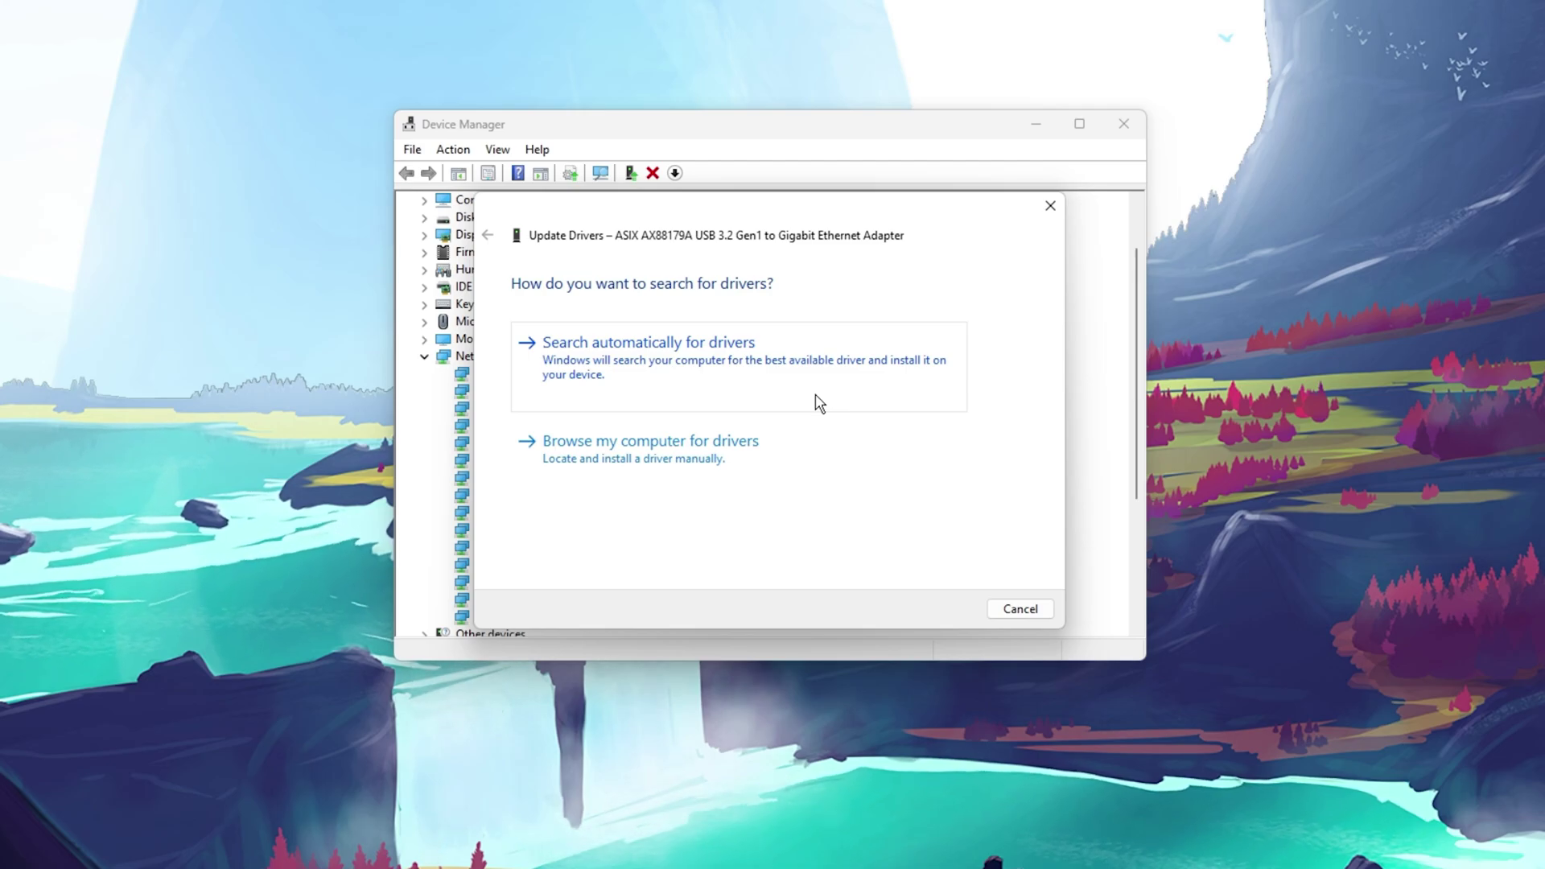
- Close the driver update, open Task Manager's Performance page, and launch Resource Monitor
left_click(1050, 205)
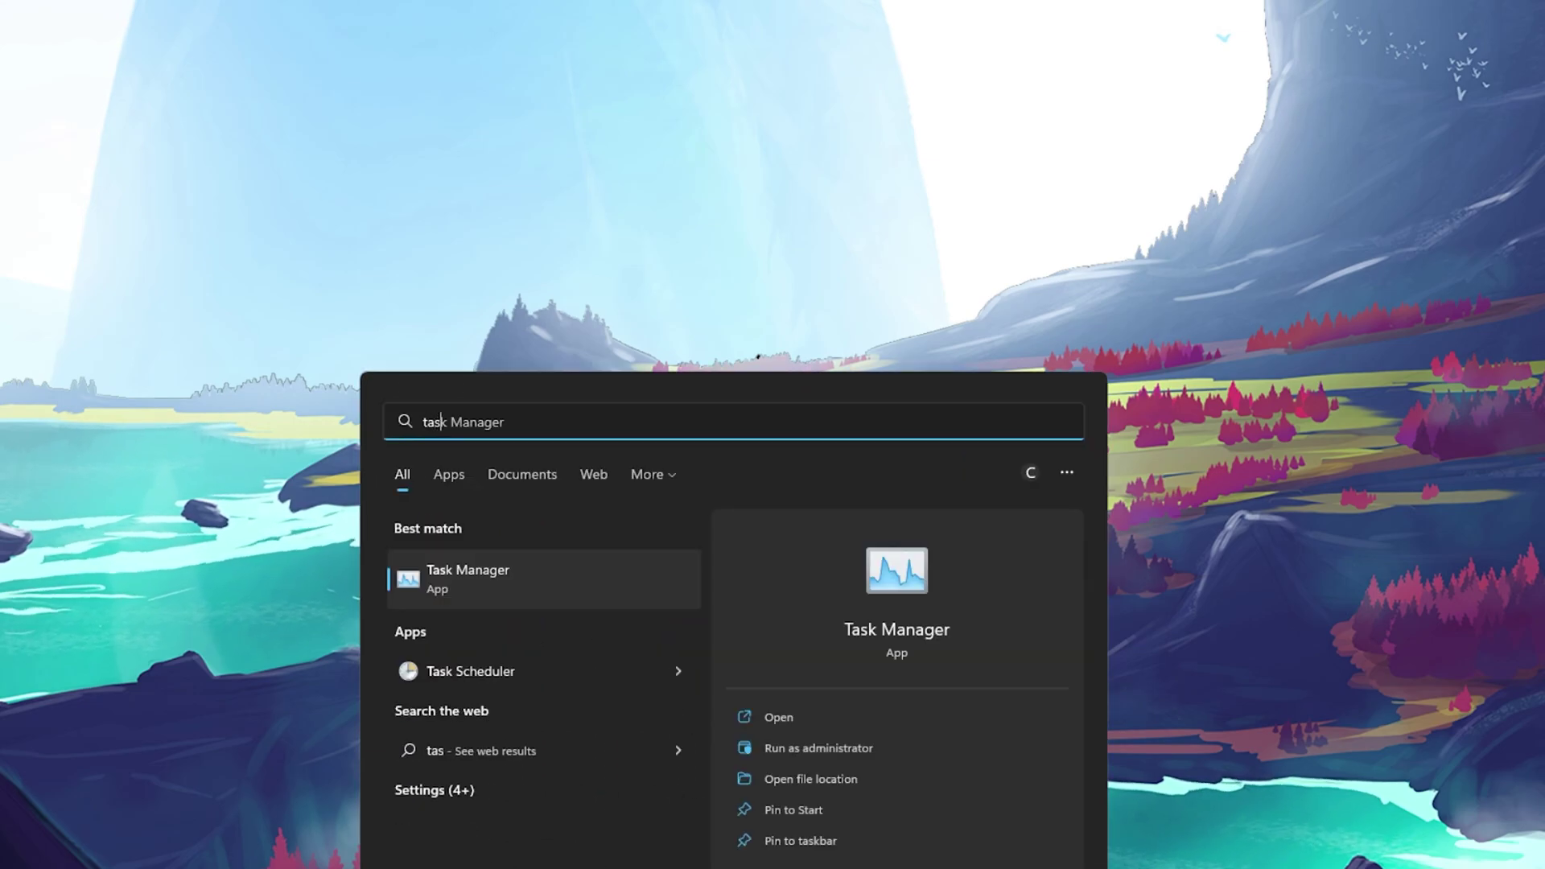
key("Return")
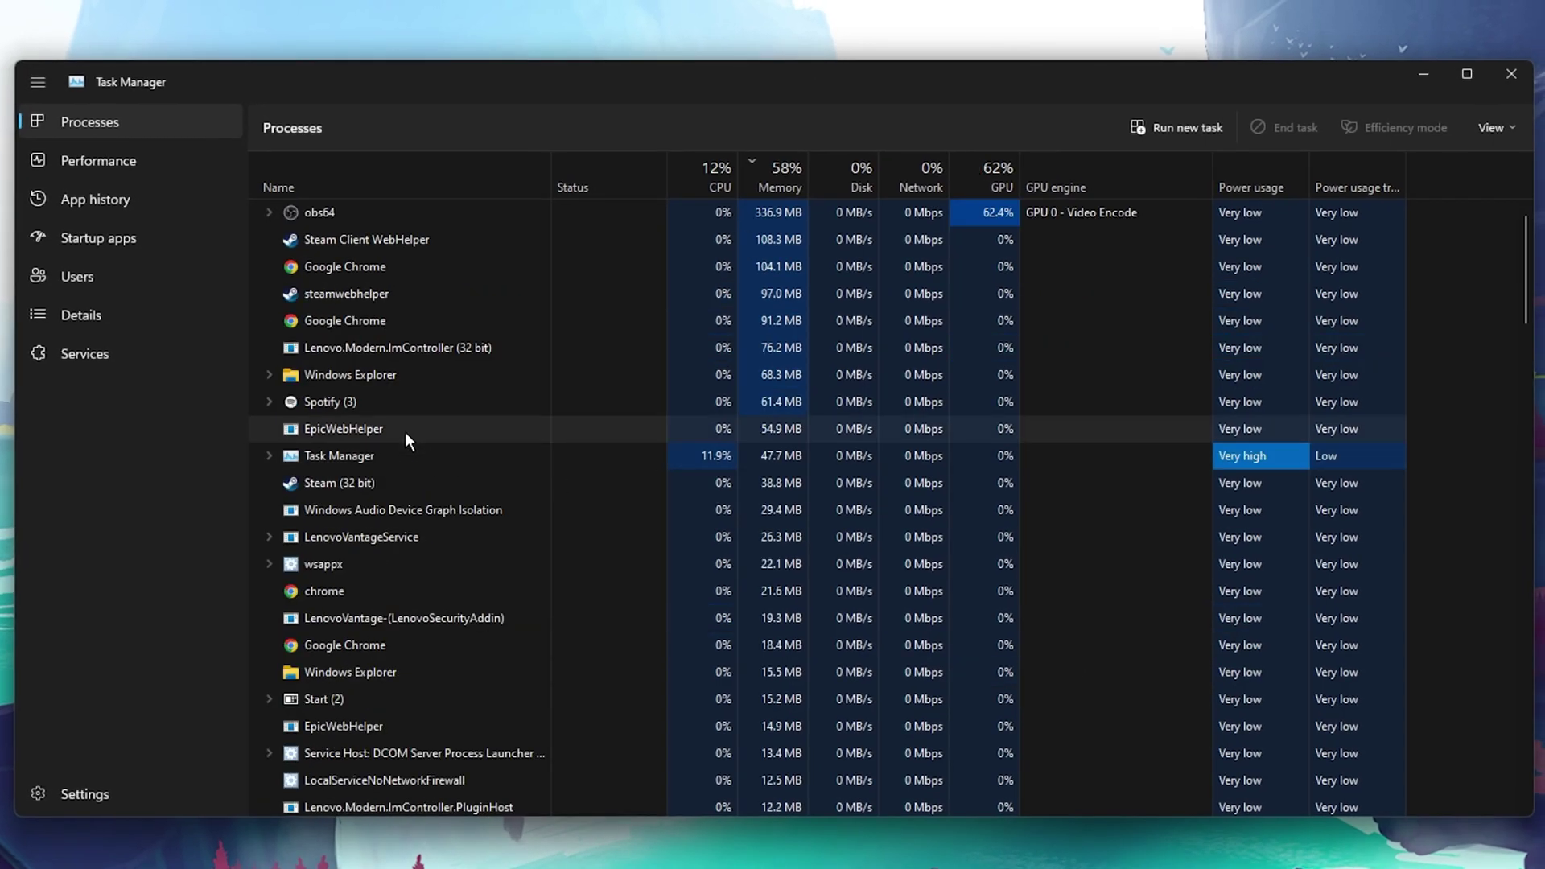
left_click(94, 163)
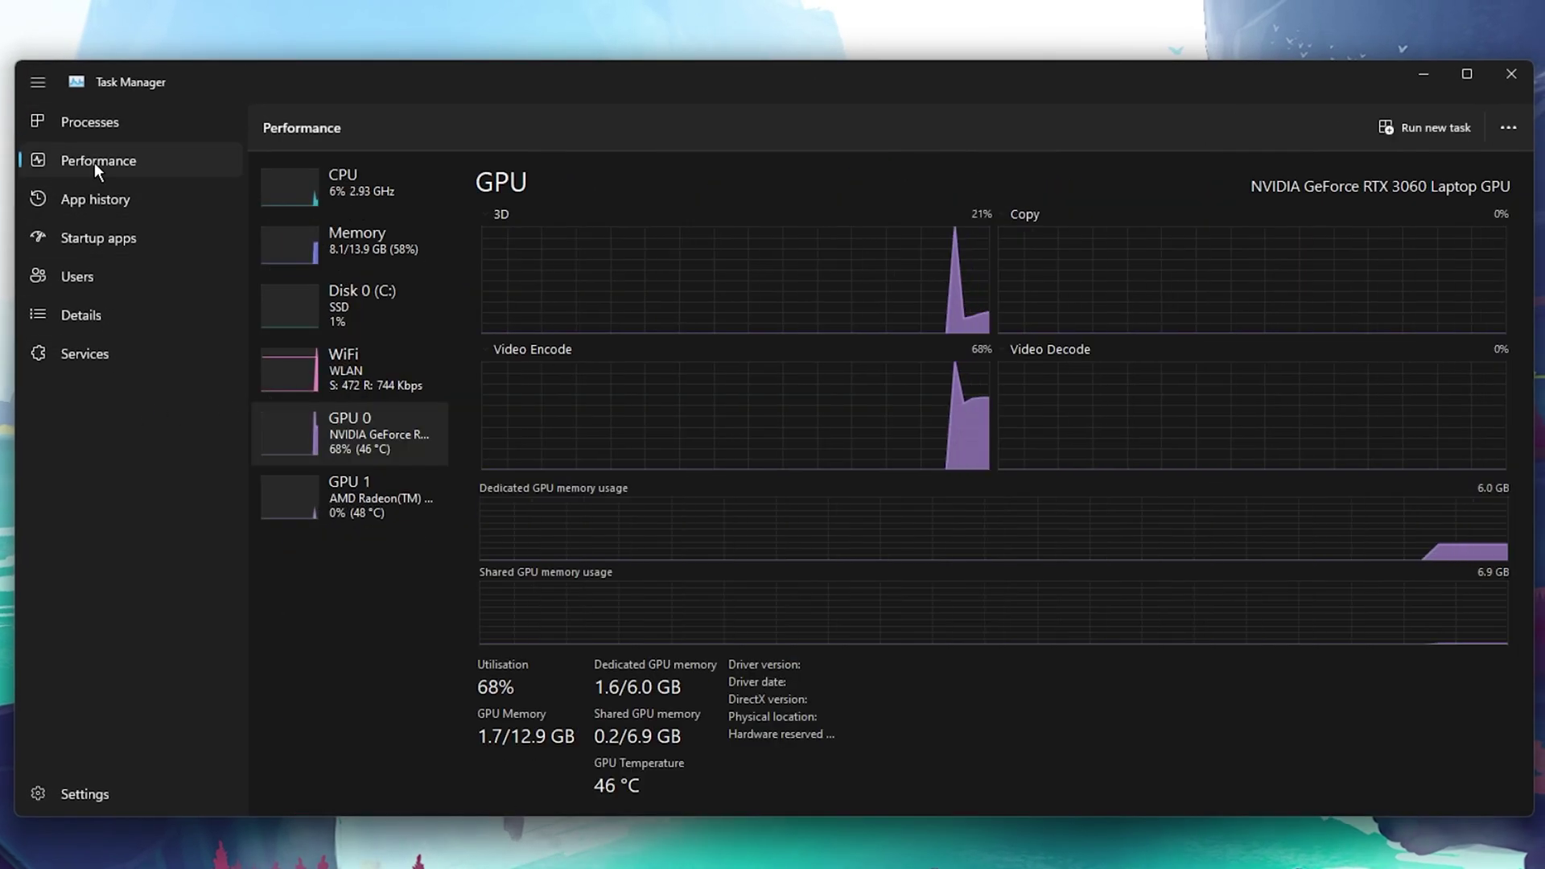
left_click(1509, 127)
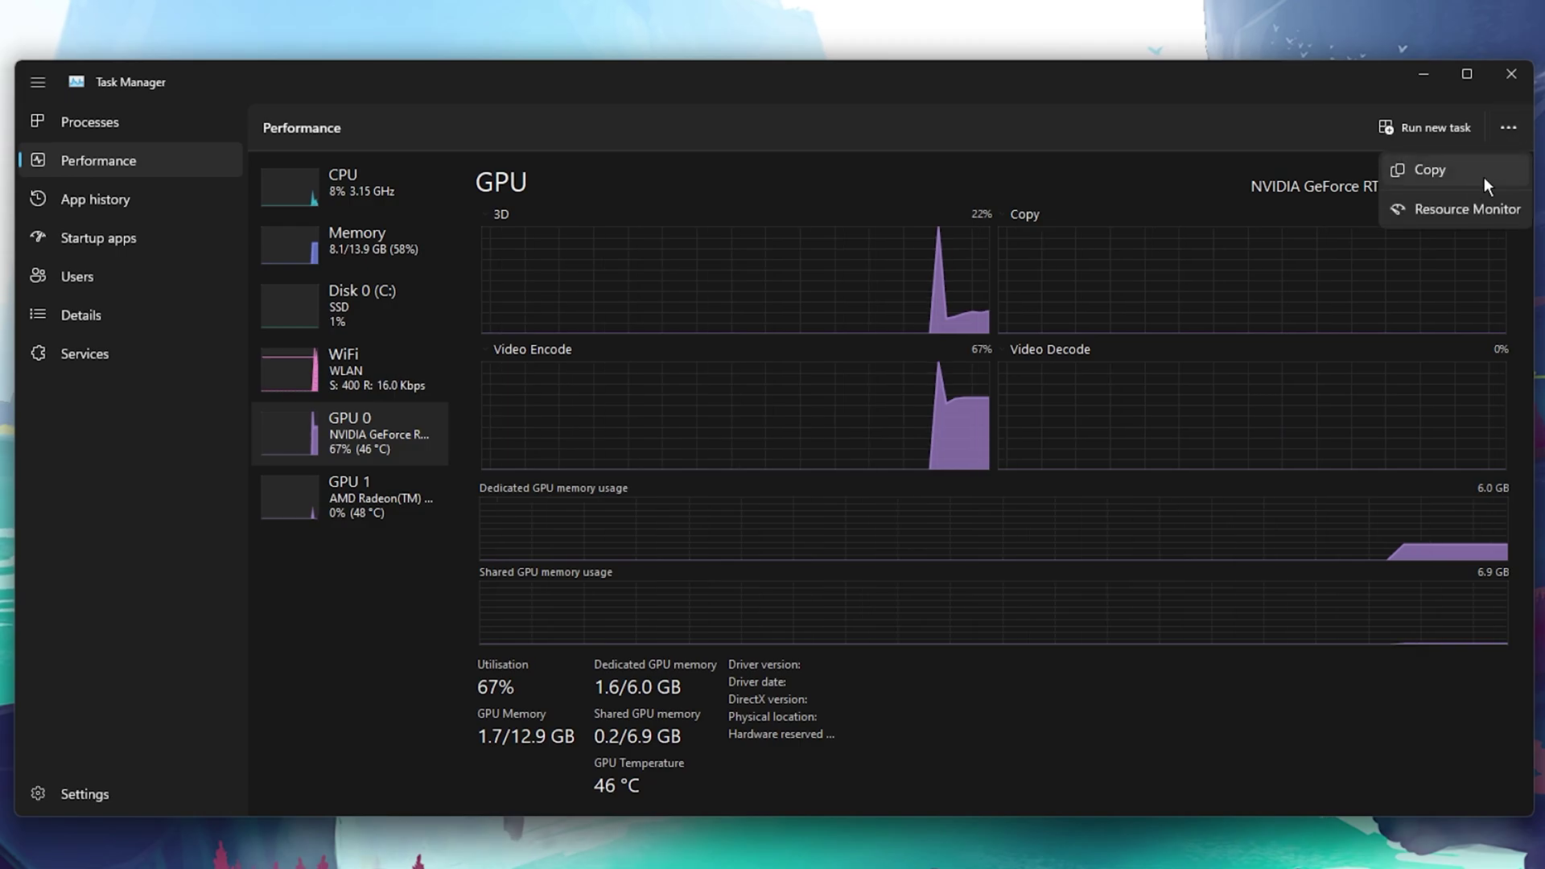
left_click(1457, 214)
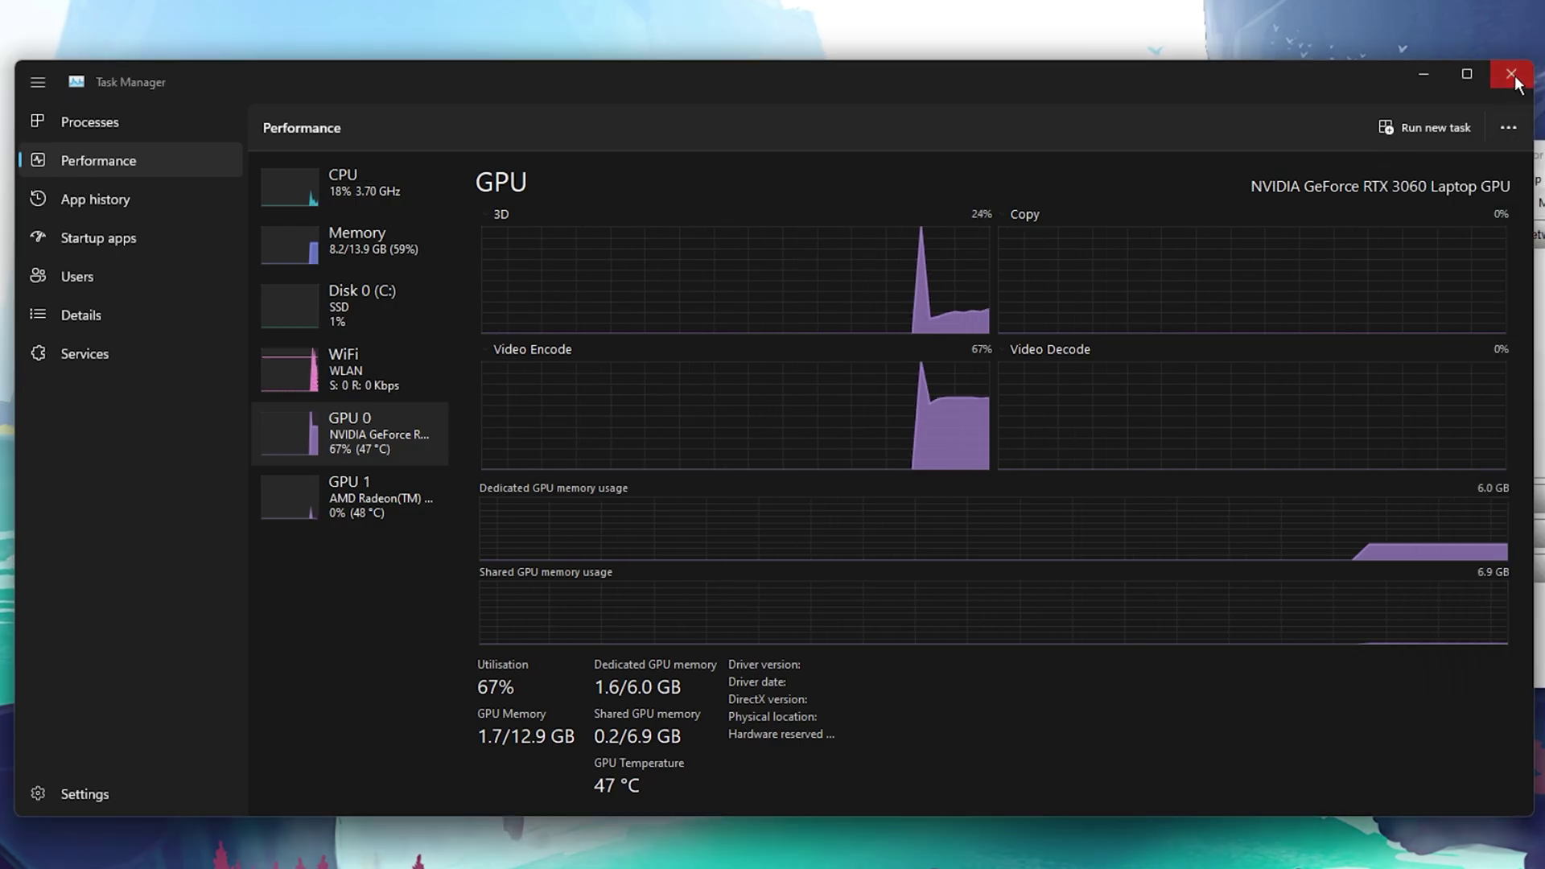
- Close Task Manager, center Resource Monitor, and expand Processes with Network Activity
left_click(1512, 73)
left_click_drag(1513, 149, 605, 157)
left_click_drag(699, 164, 483, 149)
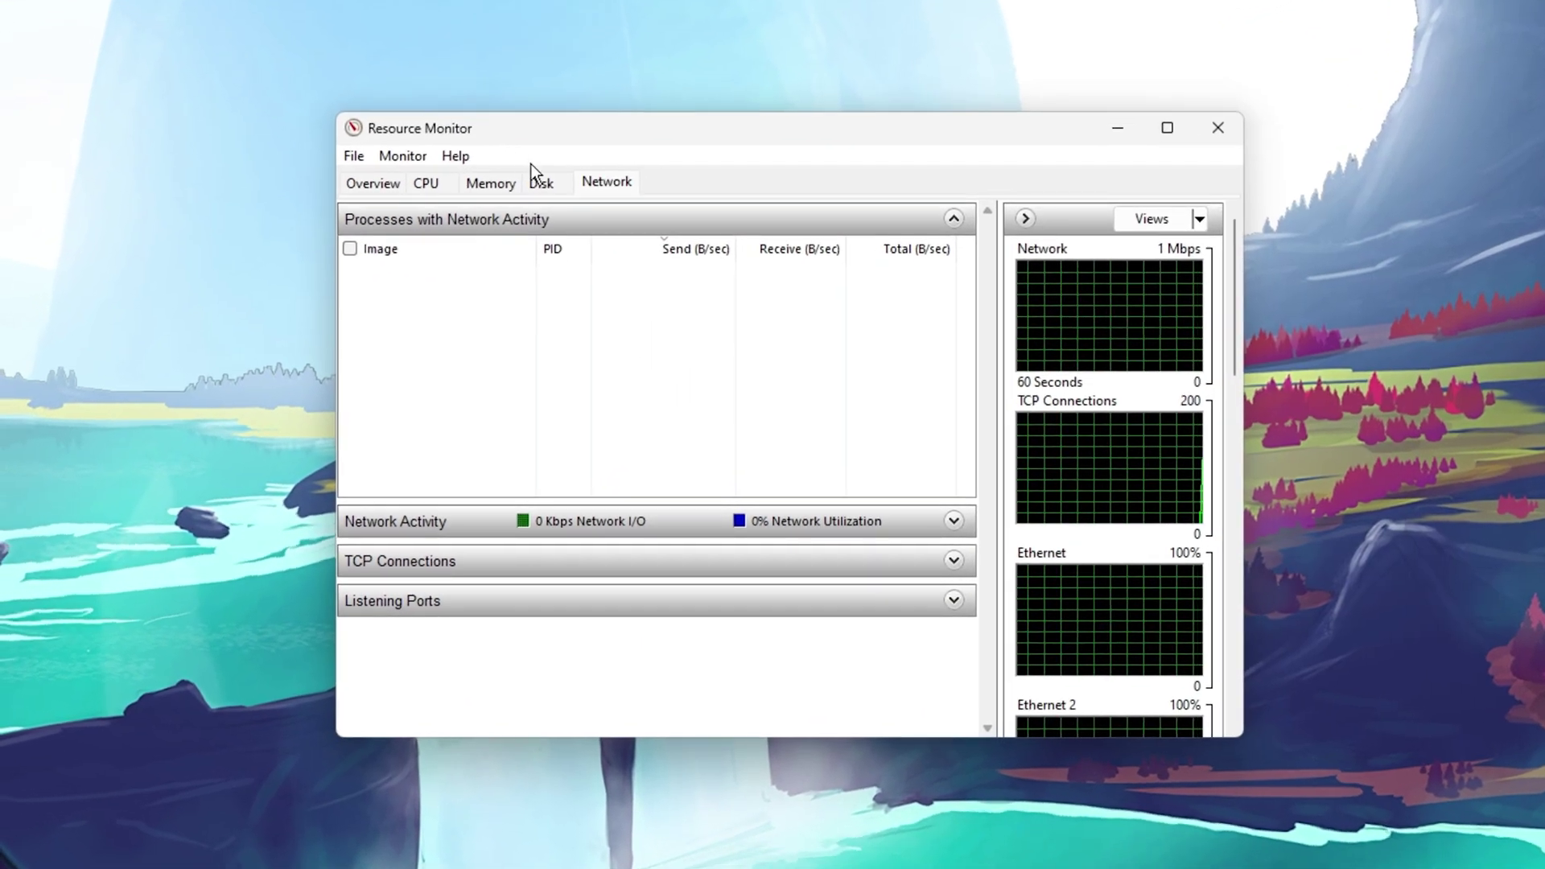
left_click(556, 230)
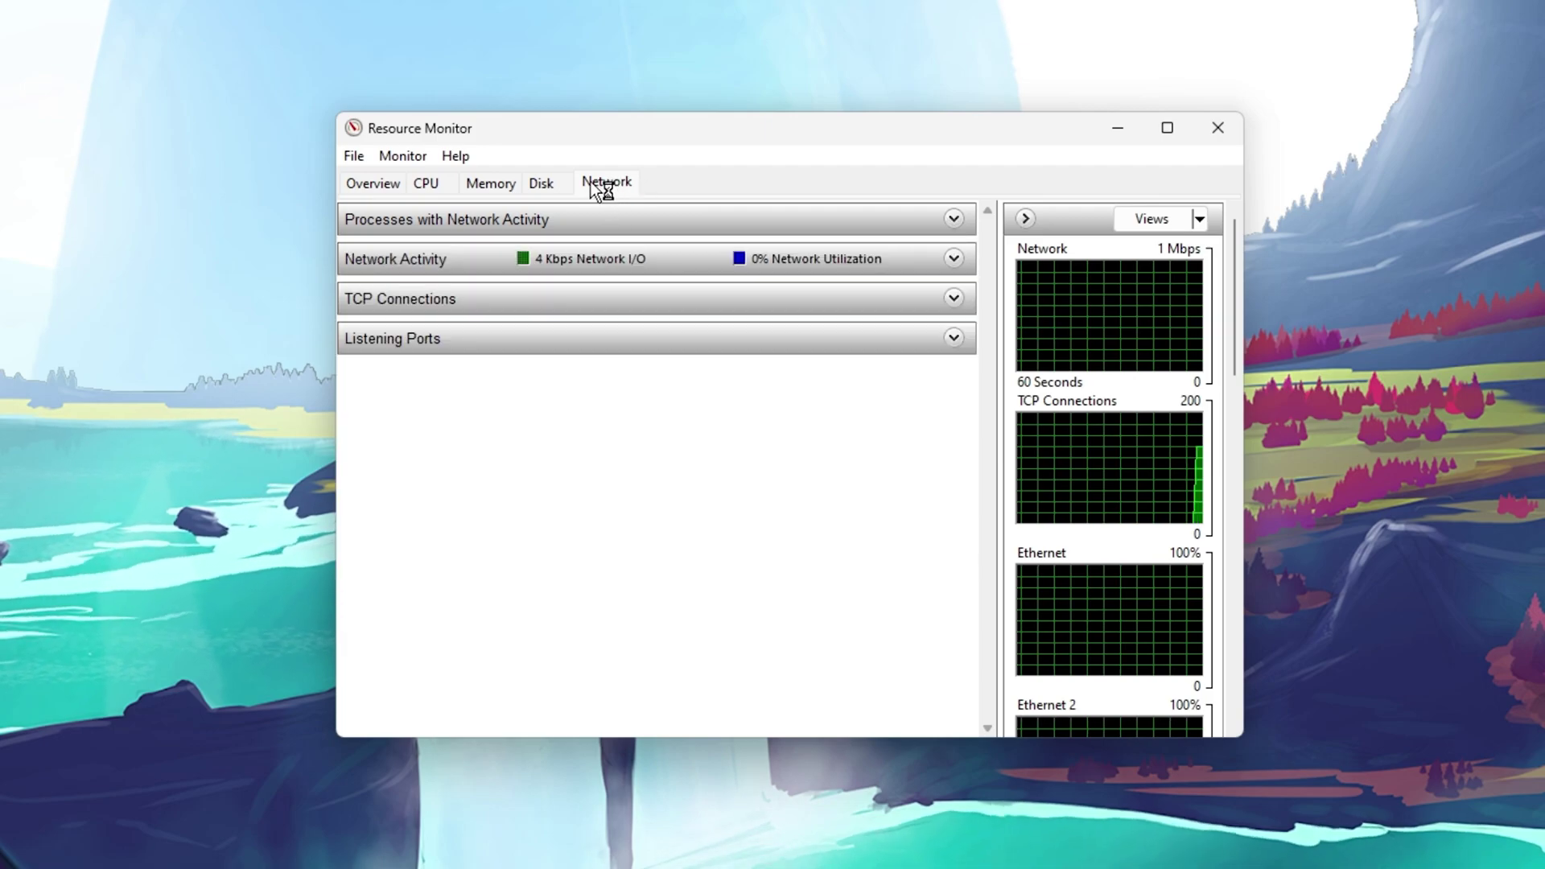
left_click(592, 218)
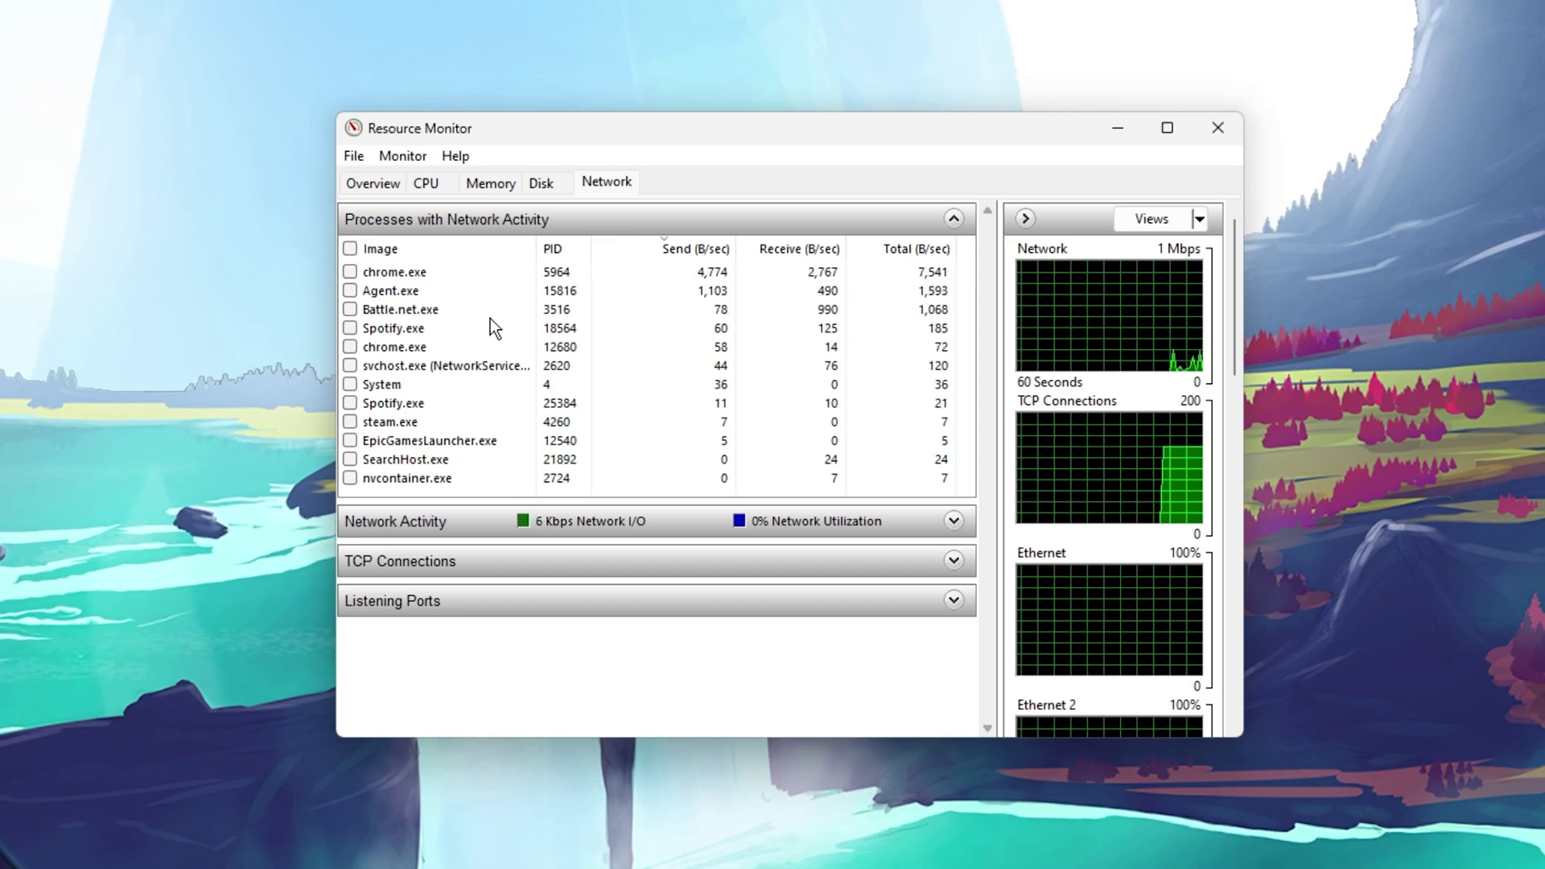
- End the busiest chrome.exe process (PID 5964), then check Battle.net.exe and steam.exe without ending them
right_click(500, 276)
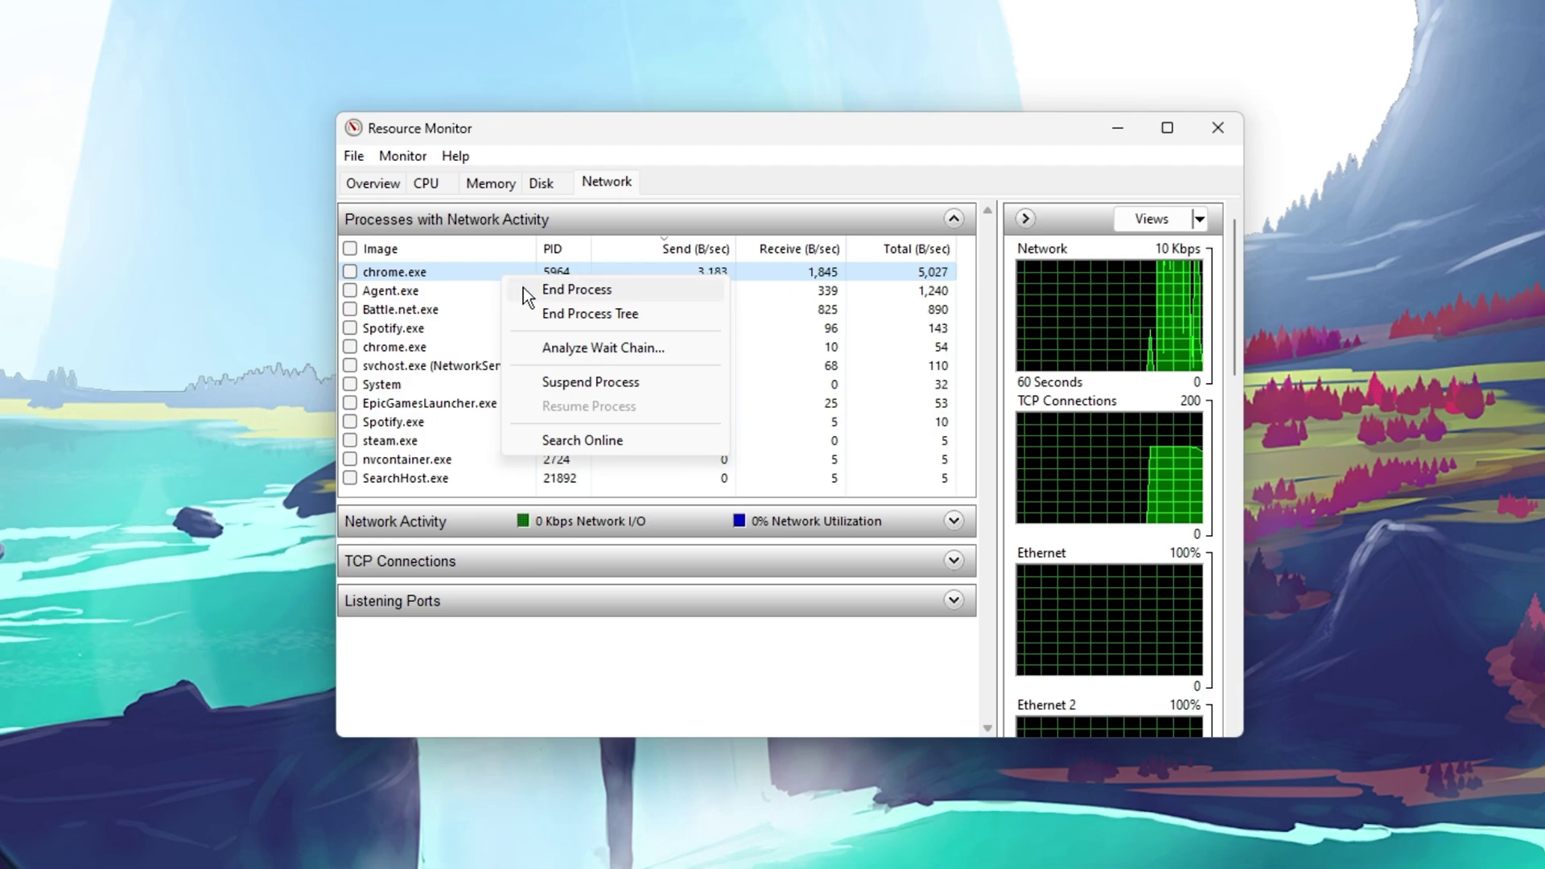
left_click(477, 311)
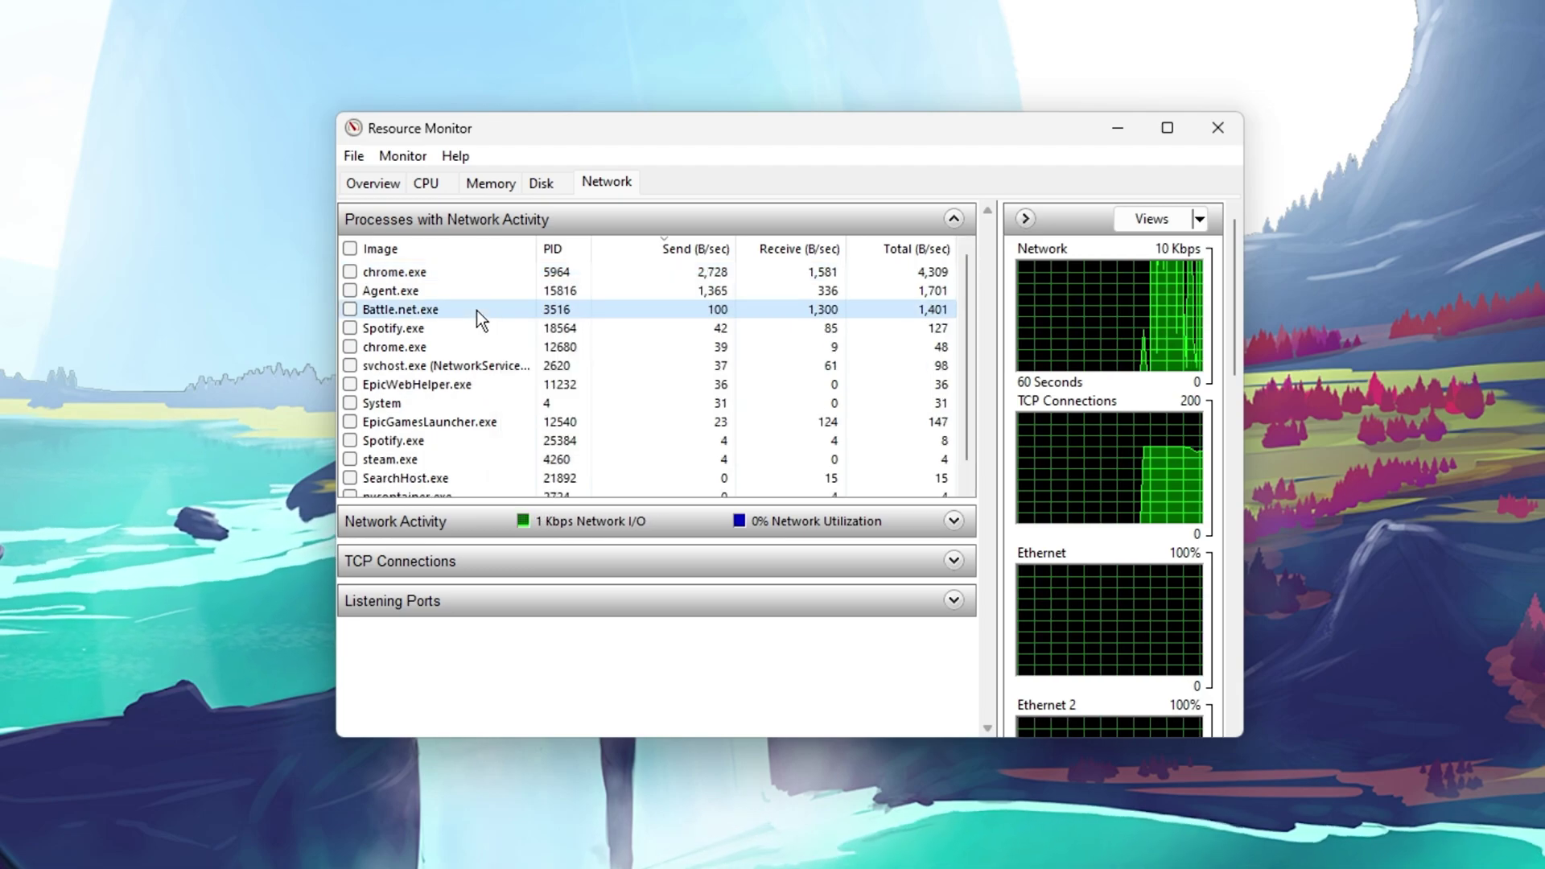
right_click(504, 311)
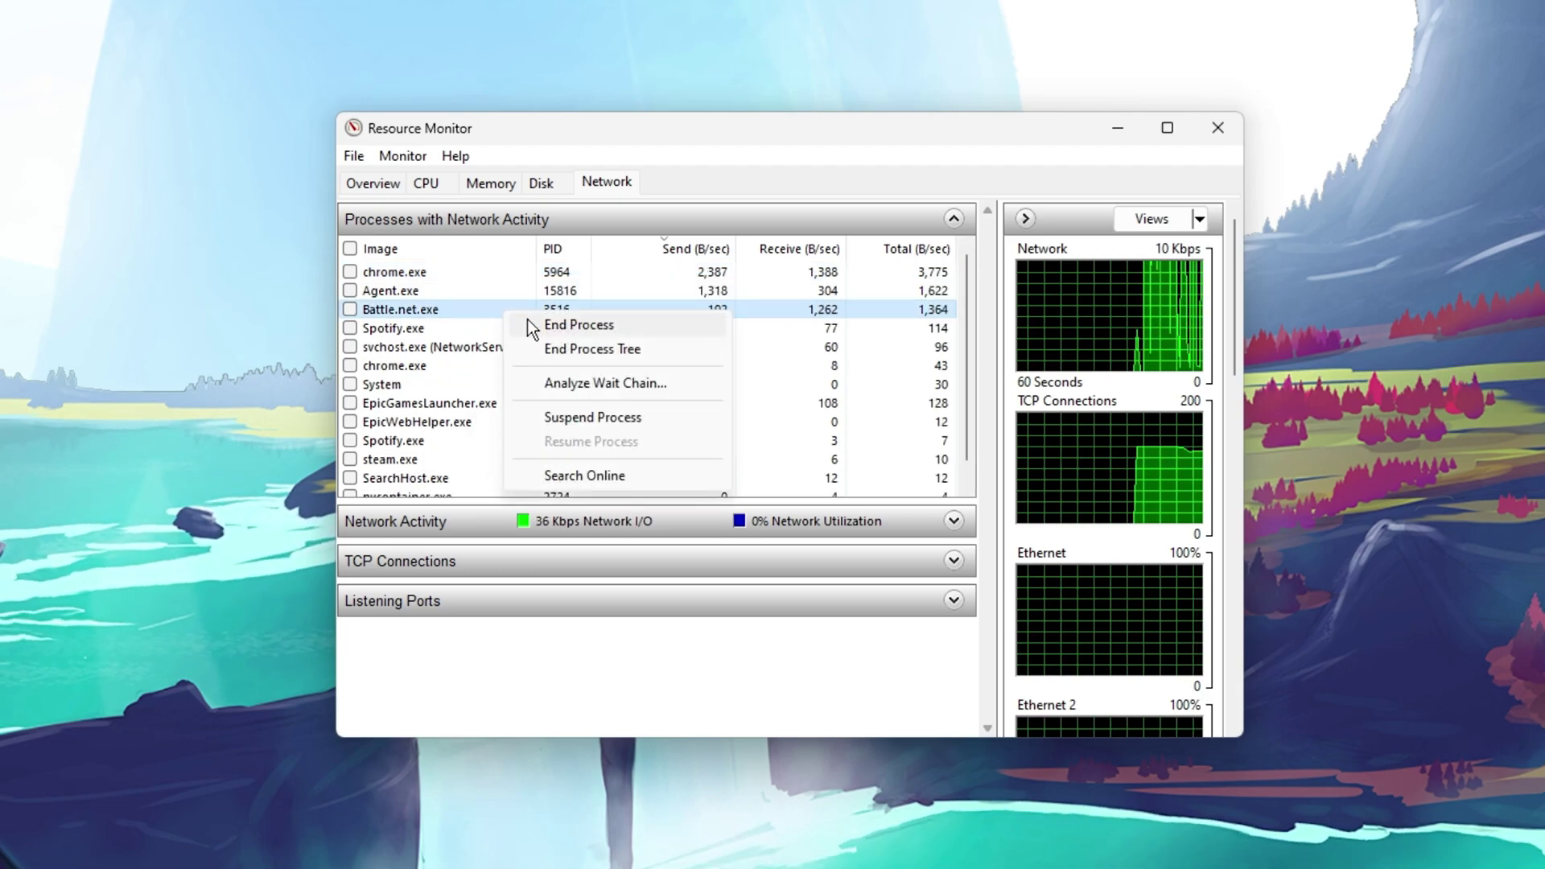
left_click(483, 316)
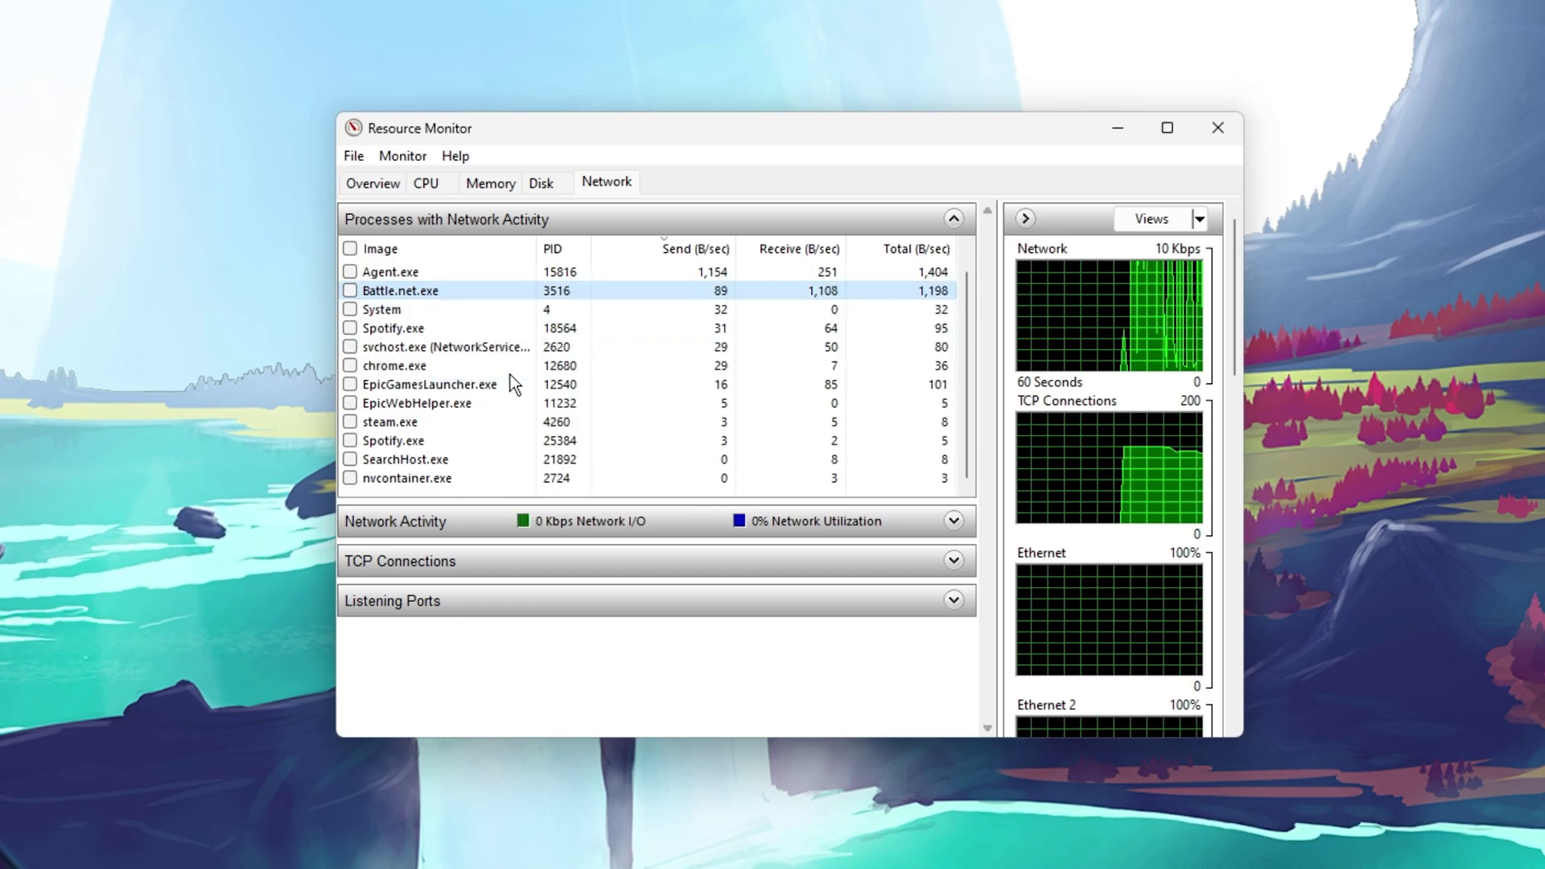
left_click(496, 411)
left_click(502, 426)
right_click(506, 427)
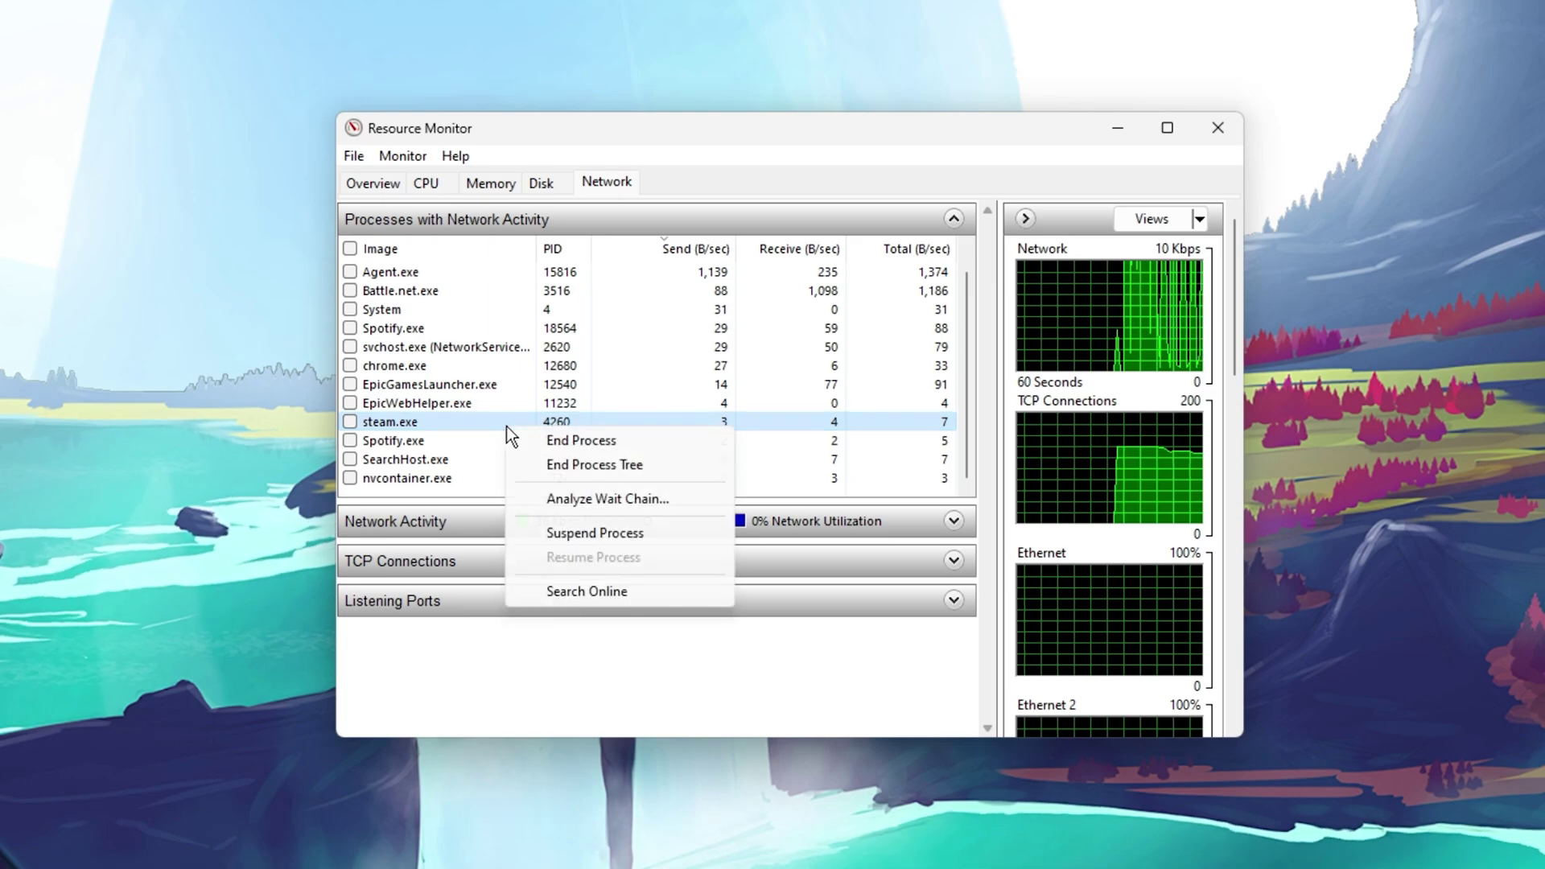
left_click(504, 422)
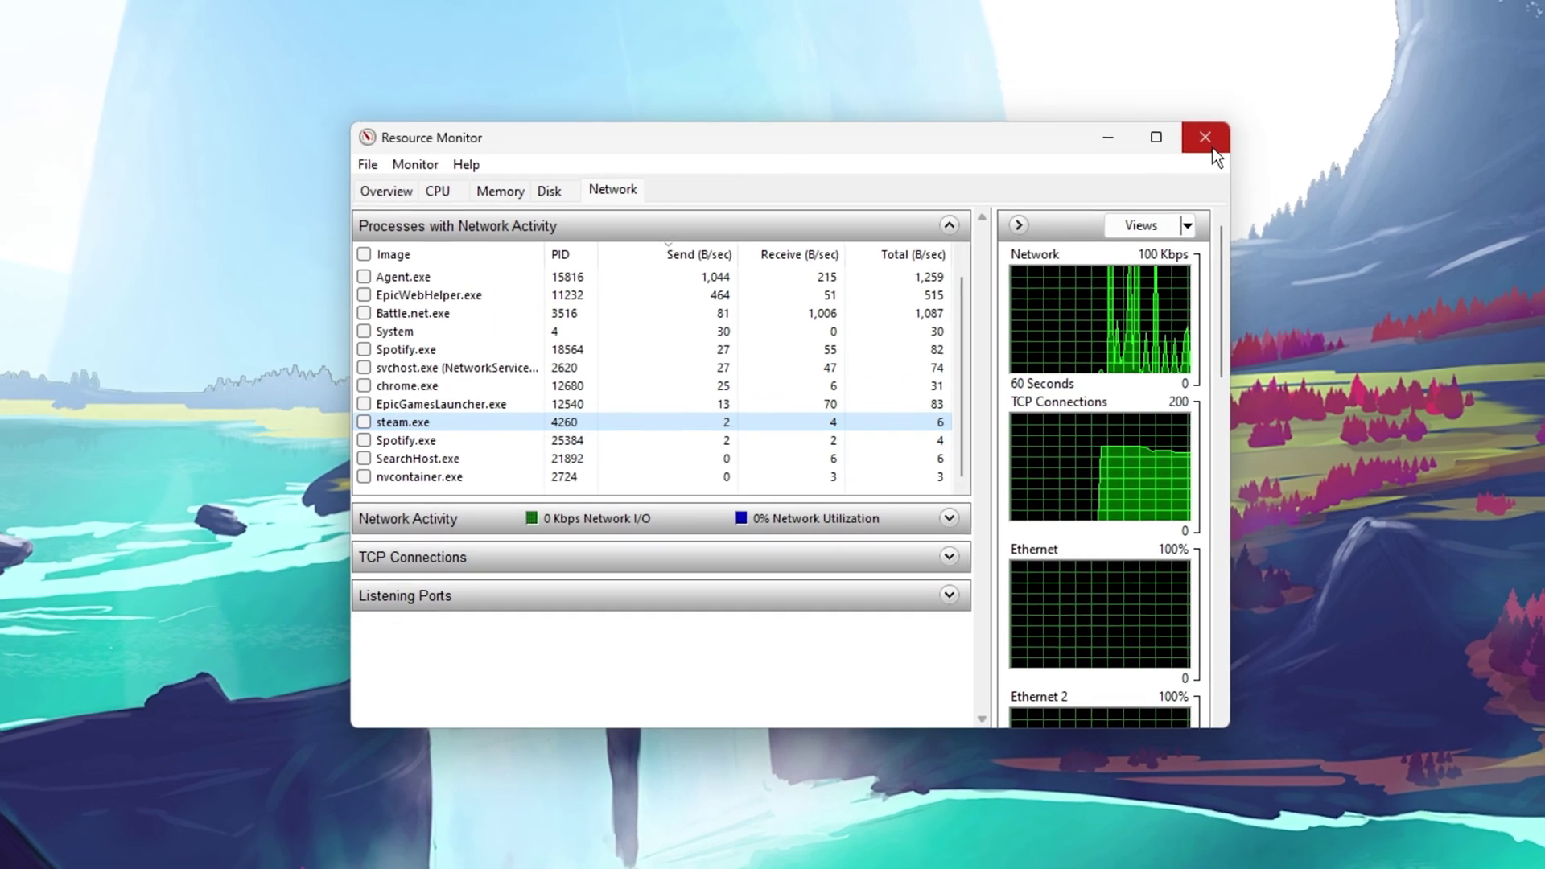